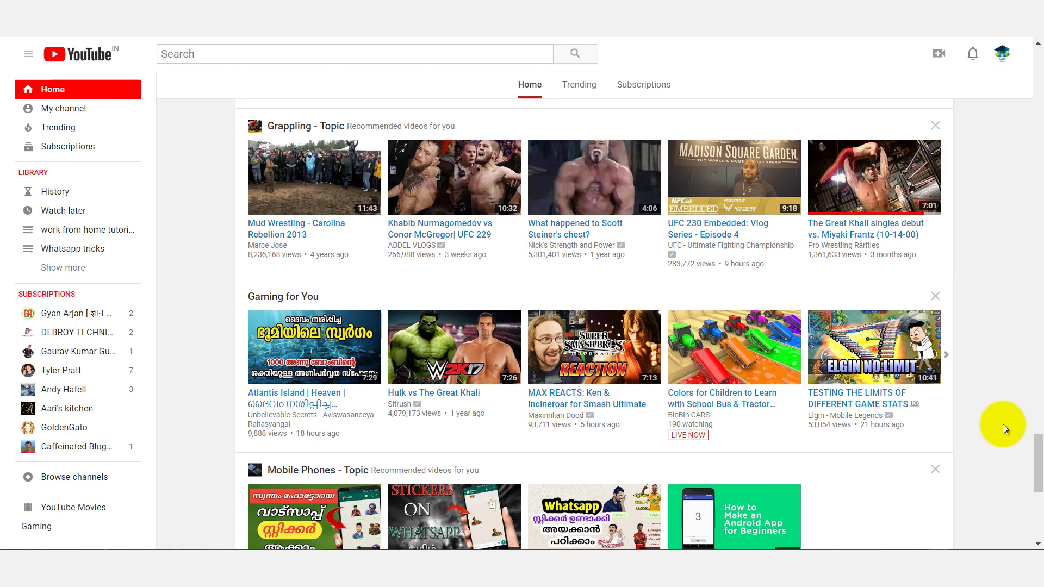
Search YouTube for 'fitness workout' by picking it from the suggestions for 'fitness'
click(206, 54)
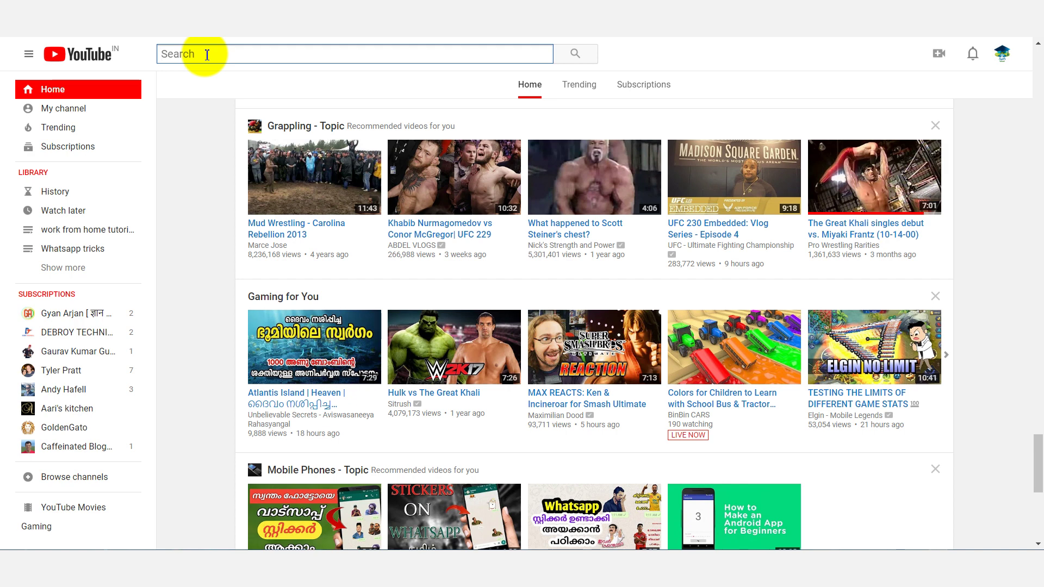
text(f)
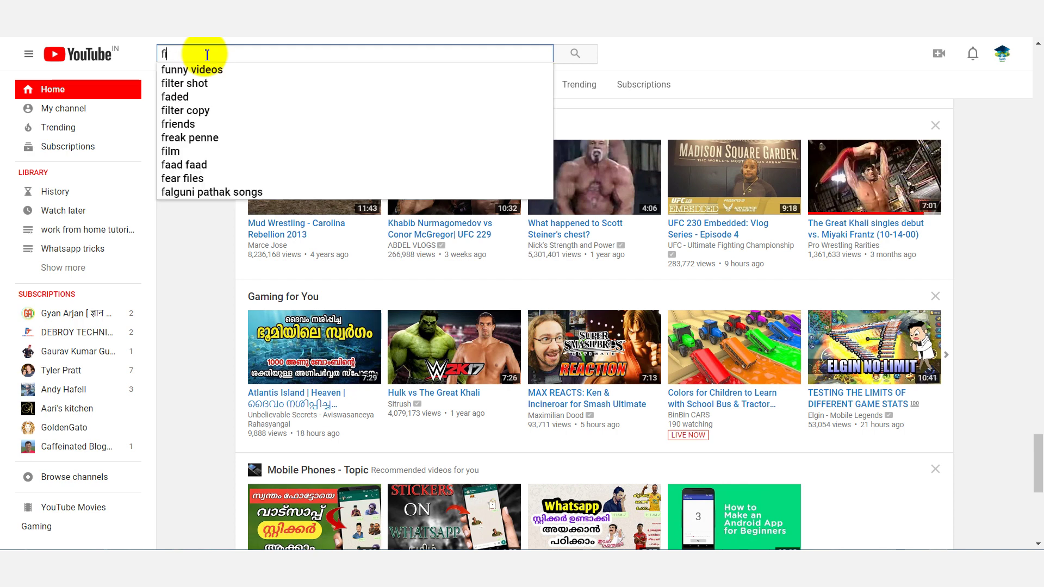
text(itnes)
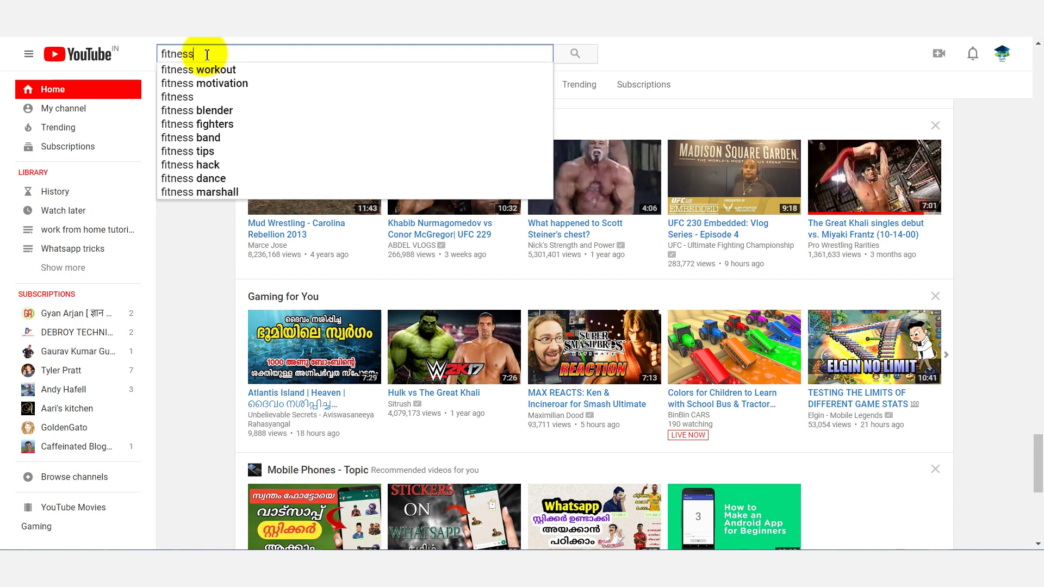
text(s)
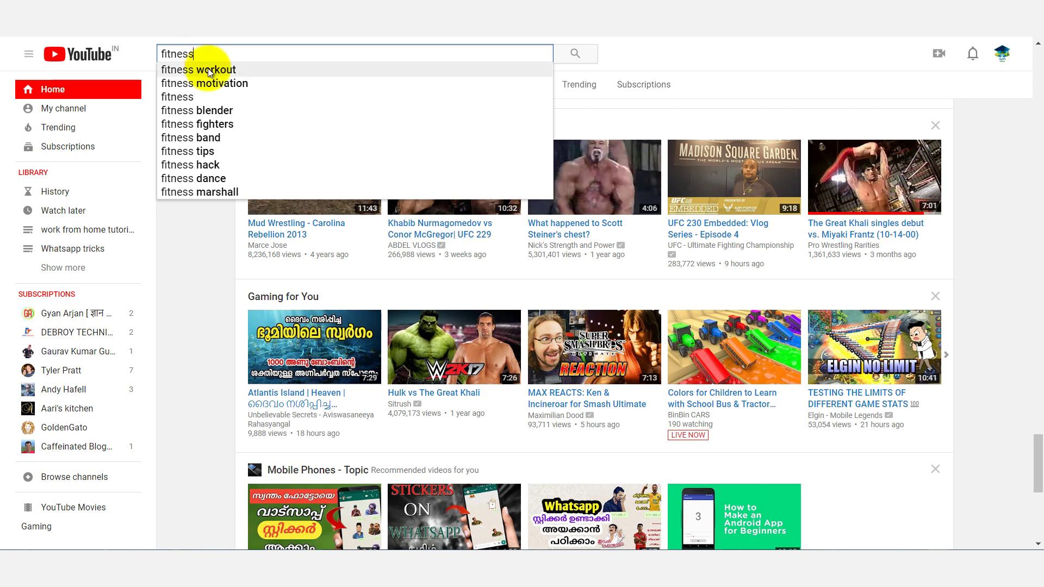
click(208, 75)
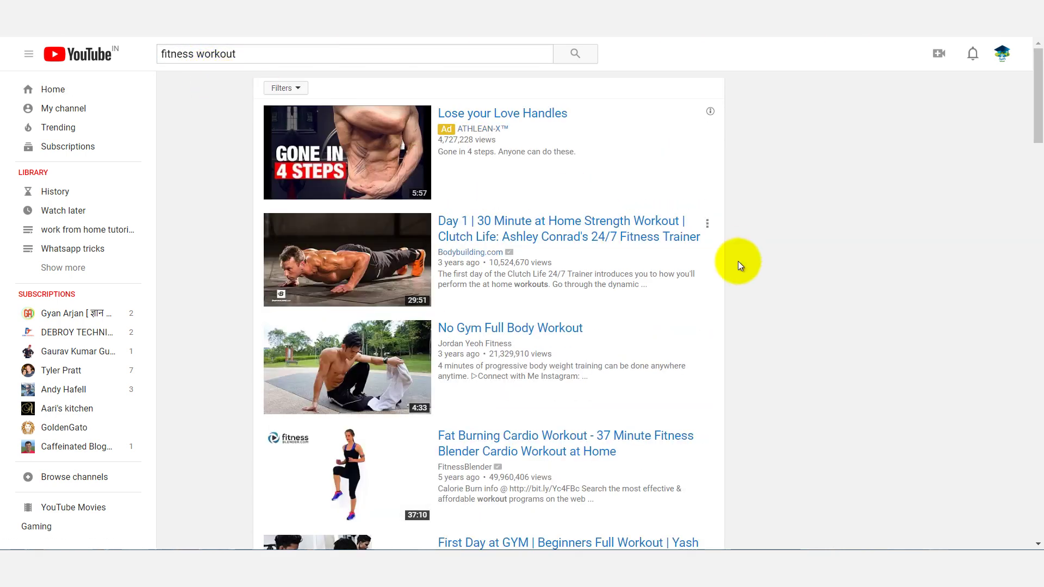
drag(1039, 115, 1031, 61)
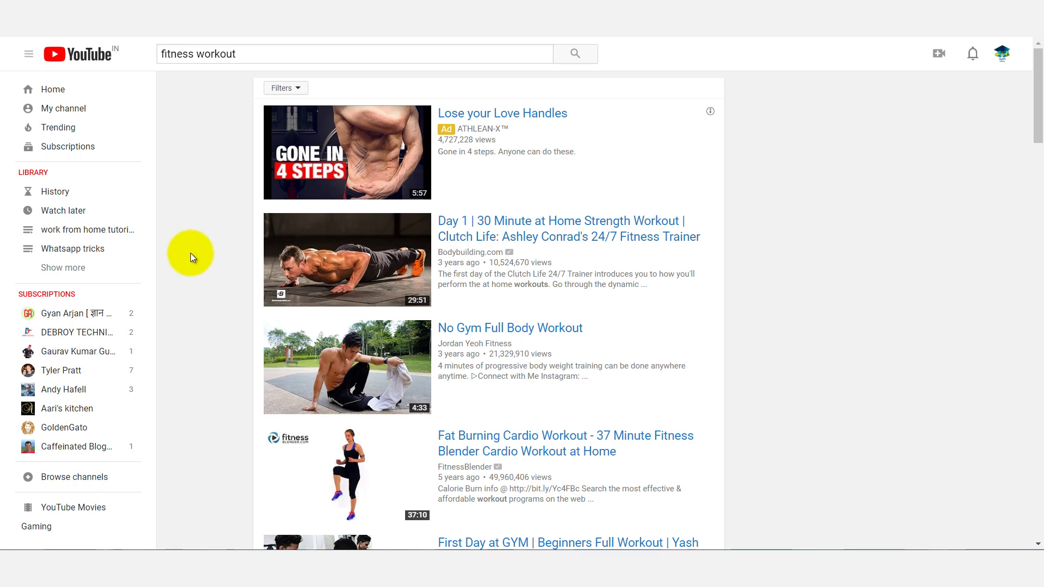
Filter the fitness workout results to Creative Commons and open 'HIIT Workout For Beginners'
click(298, 96)
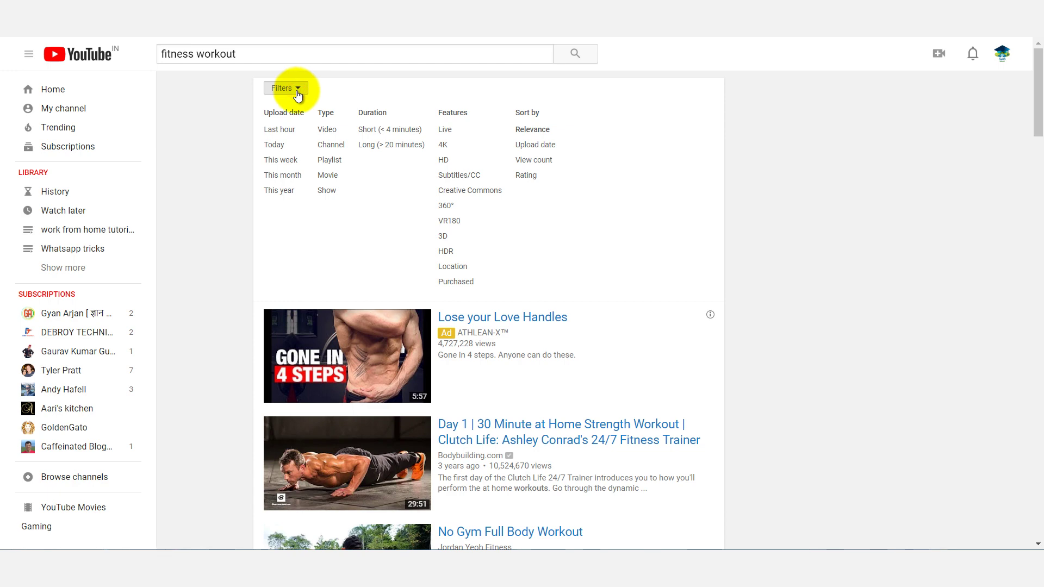
click(459, 191)
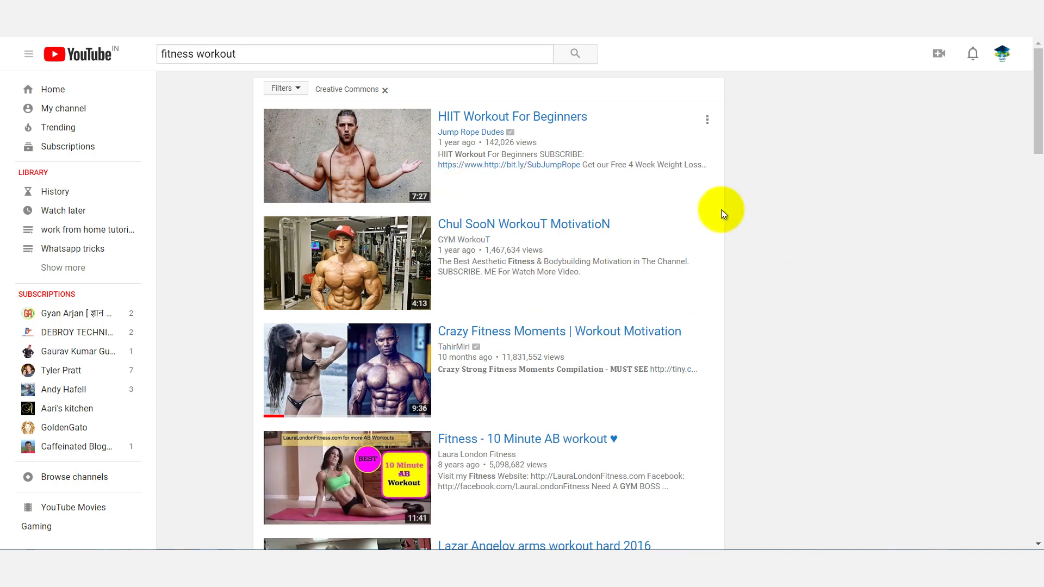
drag(1036, 152, 1040, 230)
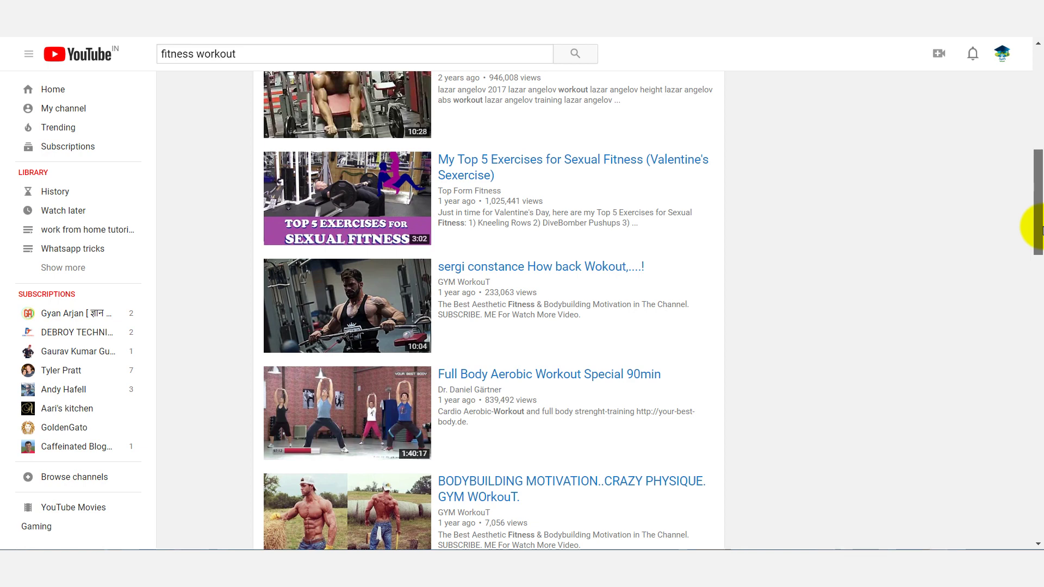
drag(1043, 230, 1043, 250)
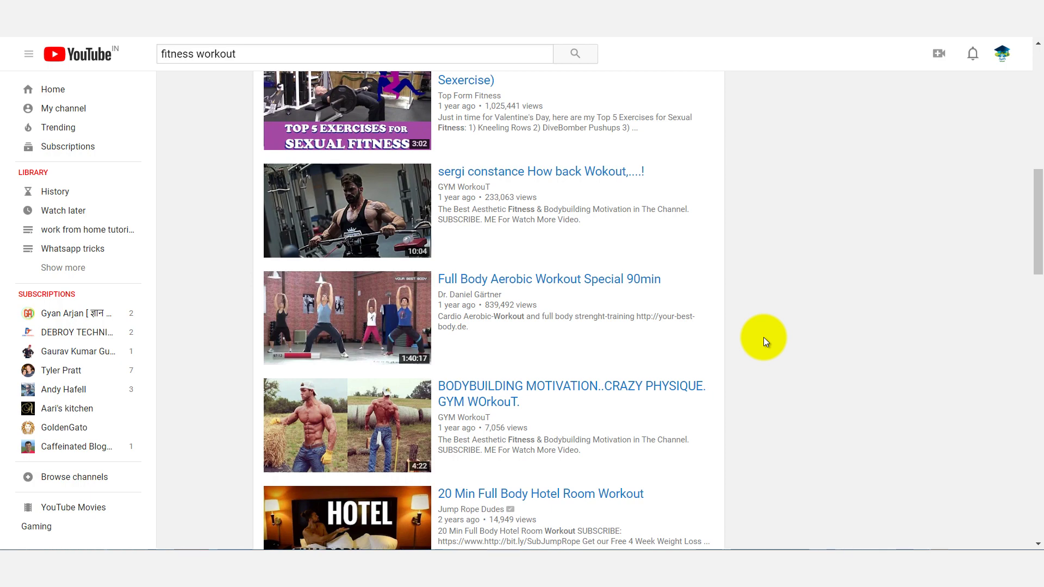
drag(1042, 222, 1040, 90)
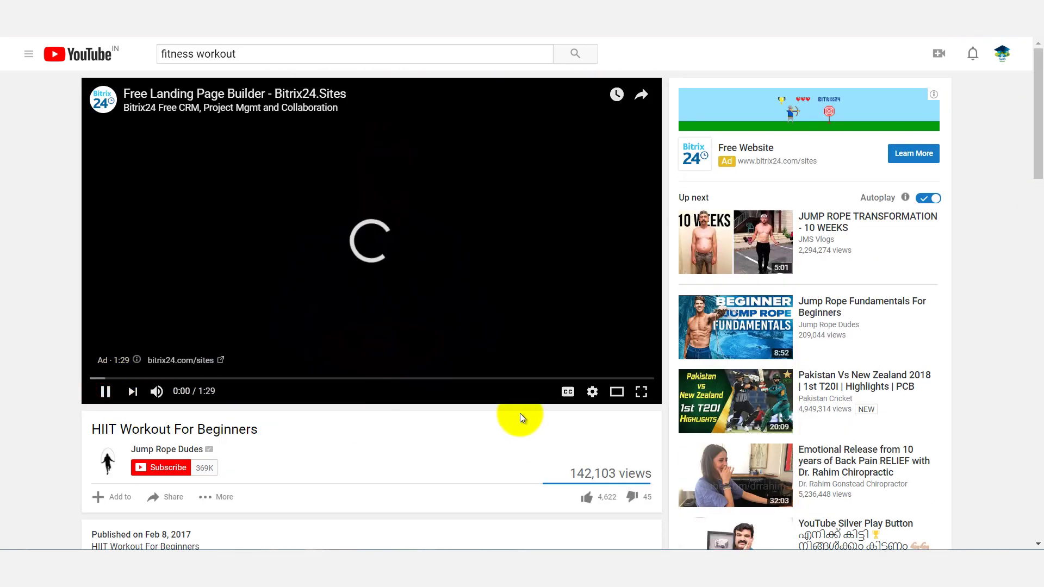
Pause the ad on the HIIT video and expand its full description
click(105, 391)
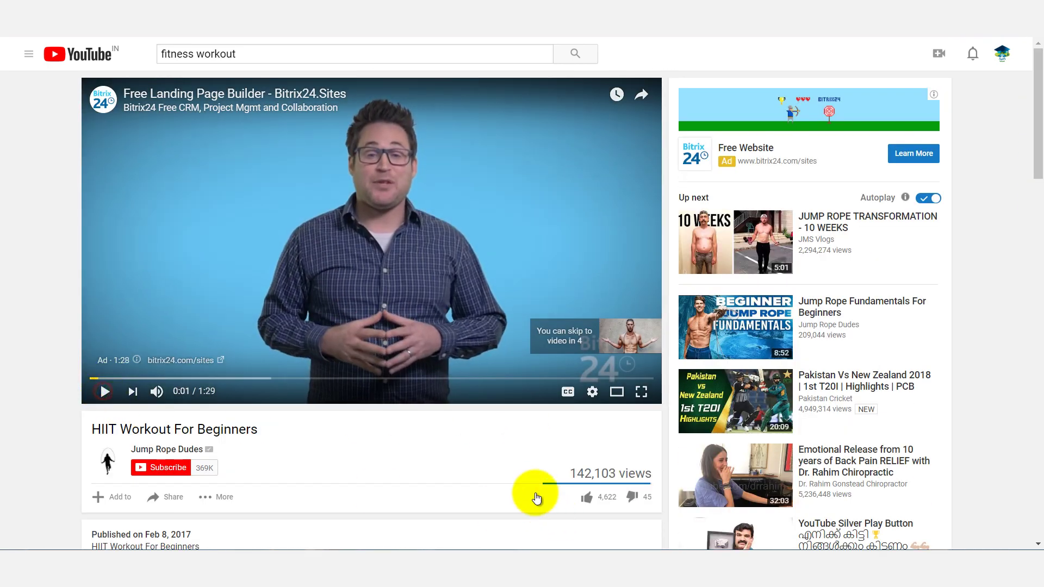
drag(1038, 161, 1041, 197)
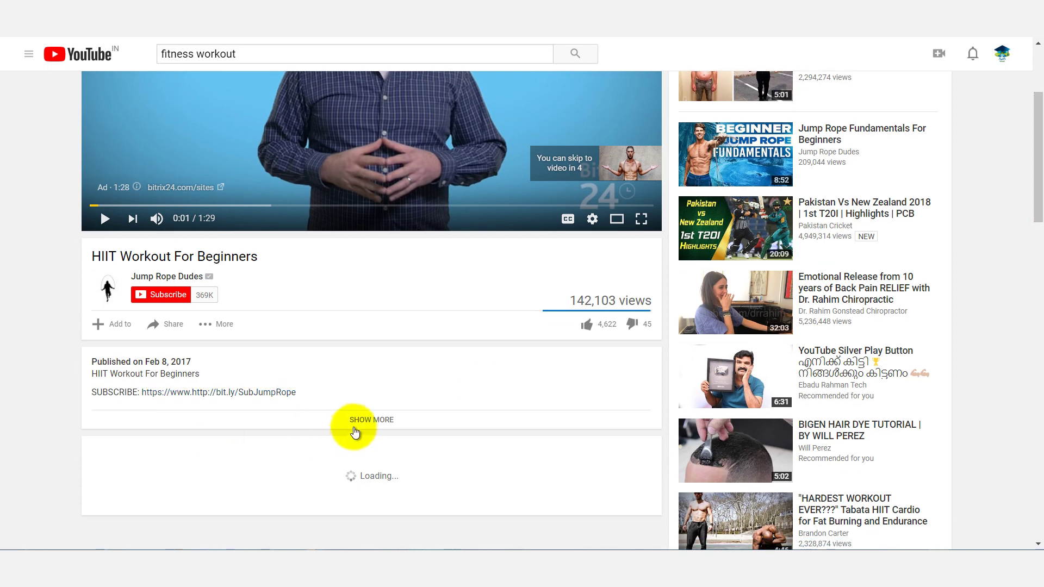
click(371, 420)
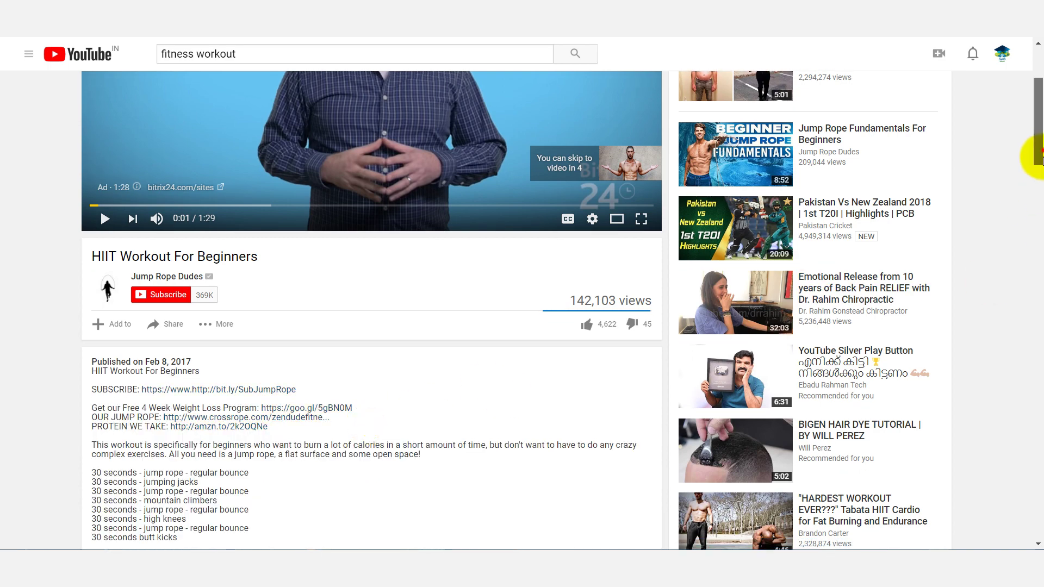
drag(1037, 152, 1033, 199)
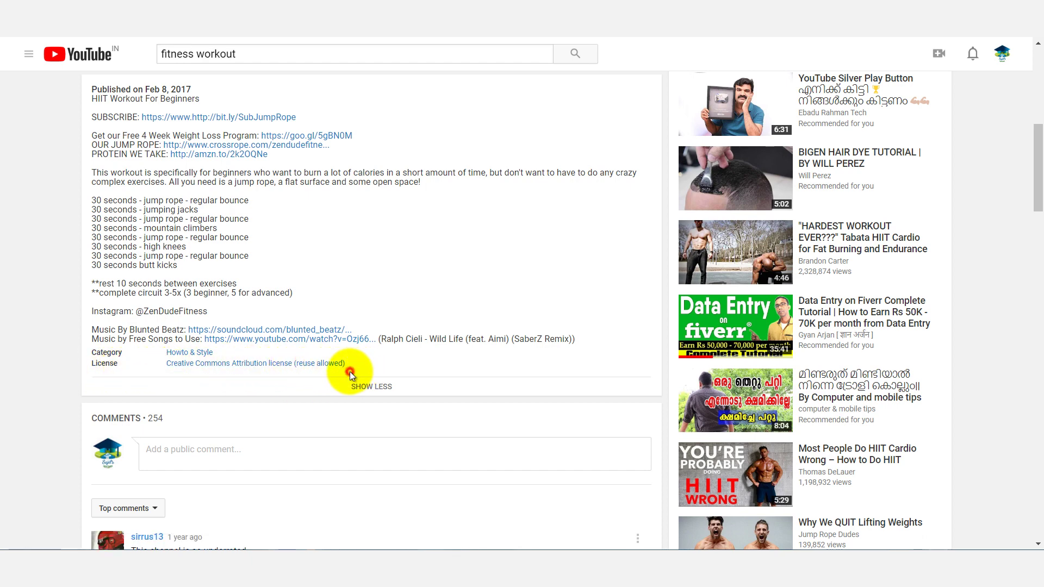
Highlight the Creative Commons Attribution License line in the description
drag(339, 364, 166, 364)
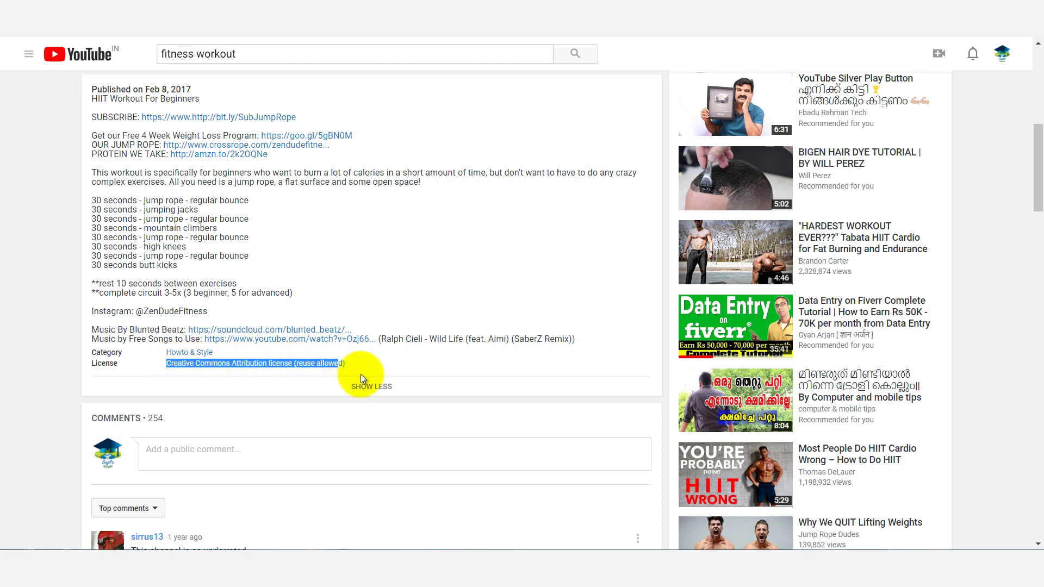
click(352, 369)
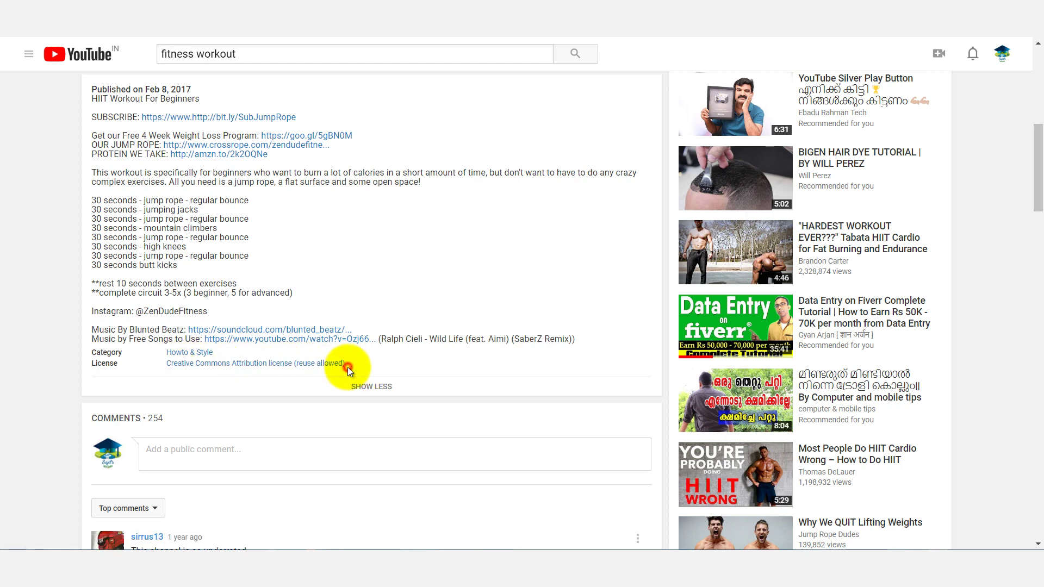
drag(347, 366, 167, 359)
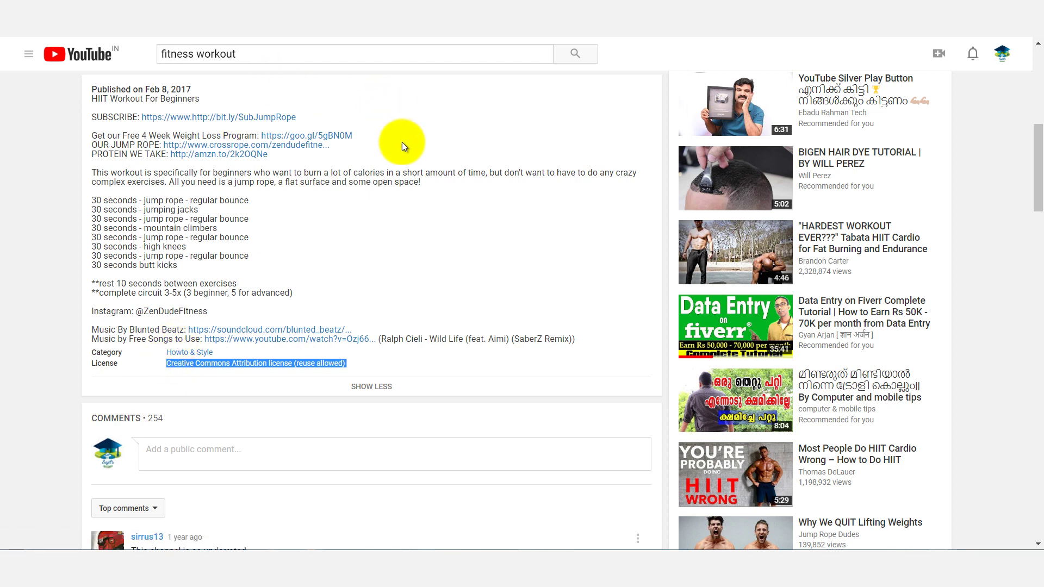
click(362, 367)
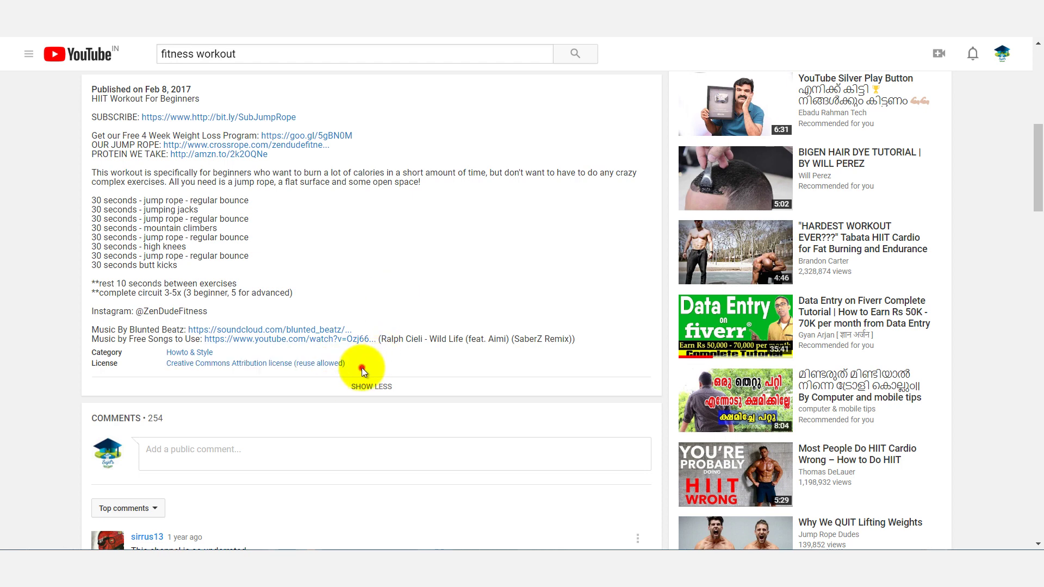
drag(357, 368, 166, 364)
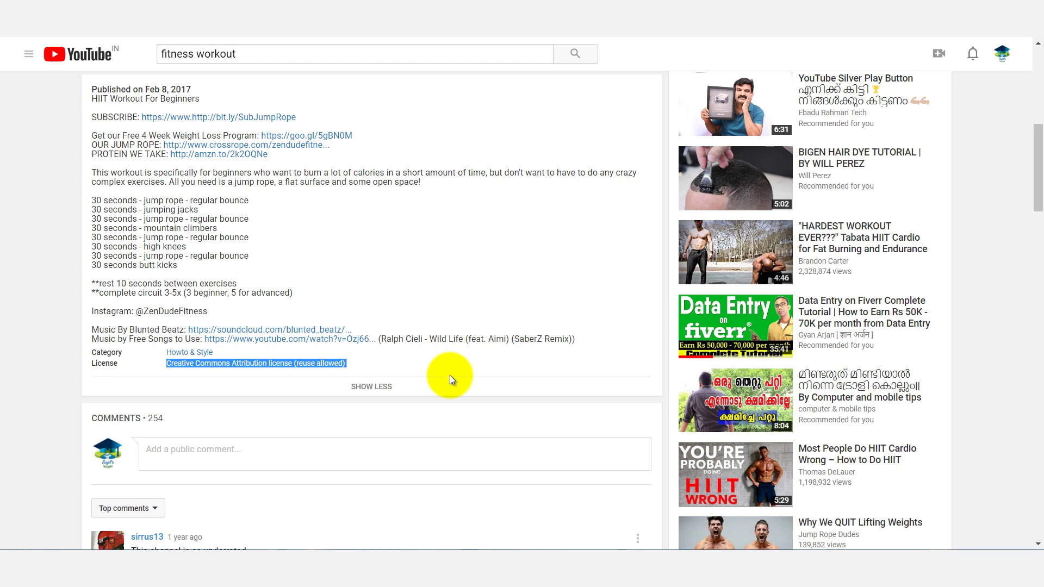
click(119, 364)
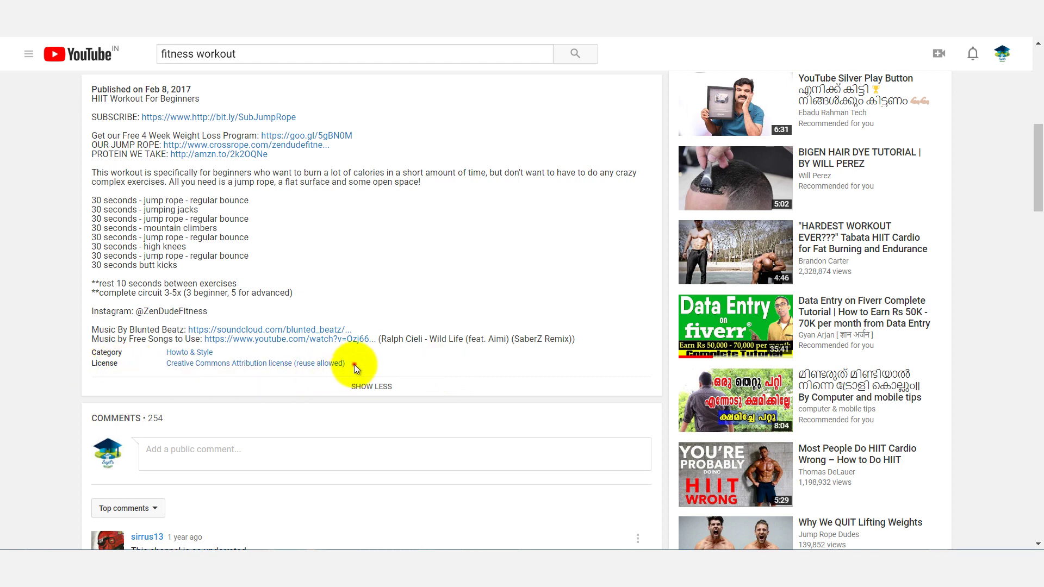
drag(354, 364, 184, 370)
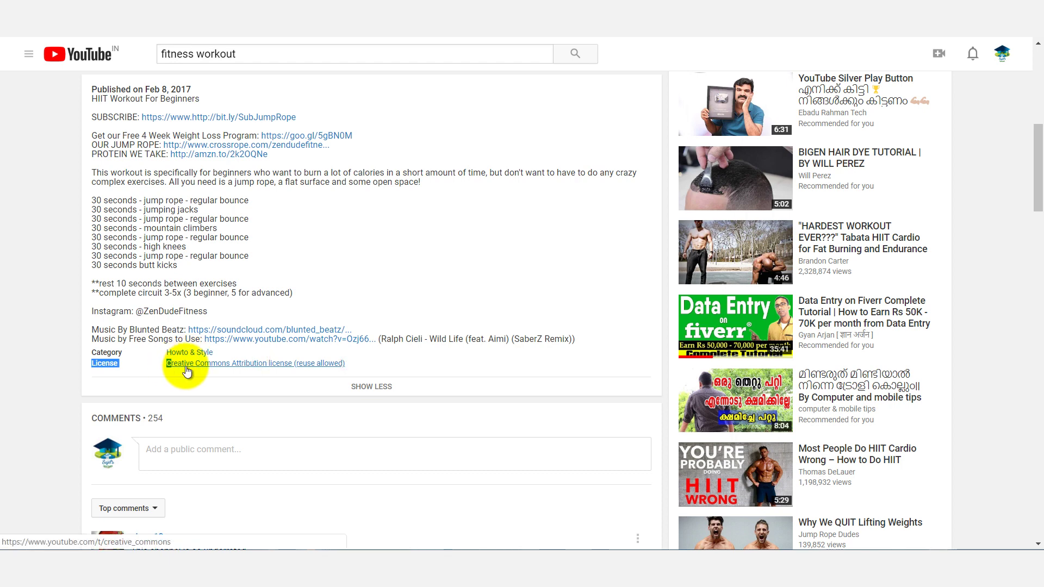
Go back to the Creative Commons-filtered fitness workout results
drag(1039, 194, 1041, 144)
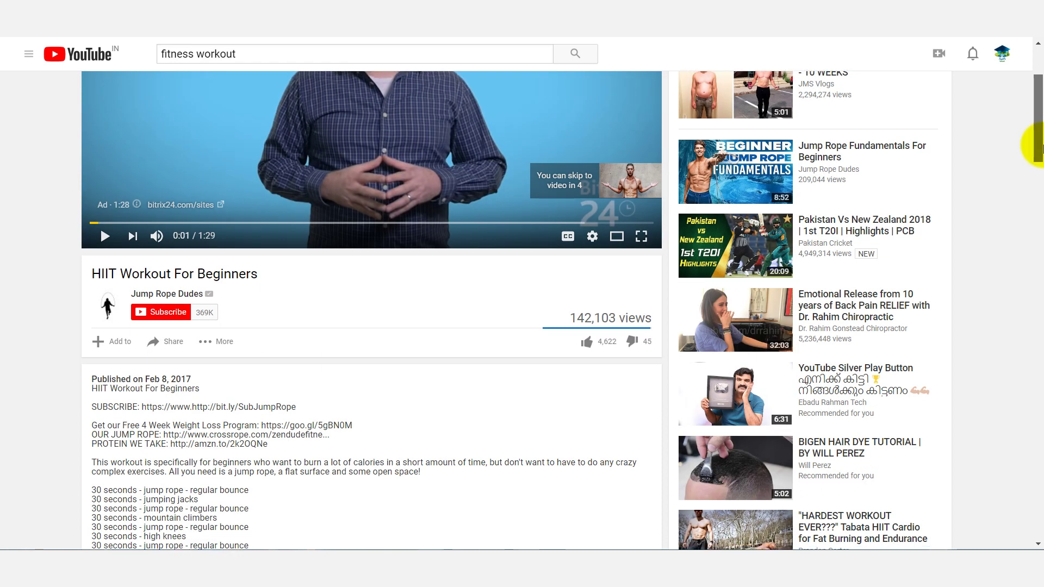
drag(1040, 144, 1040, 206)
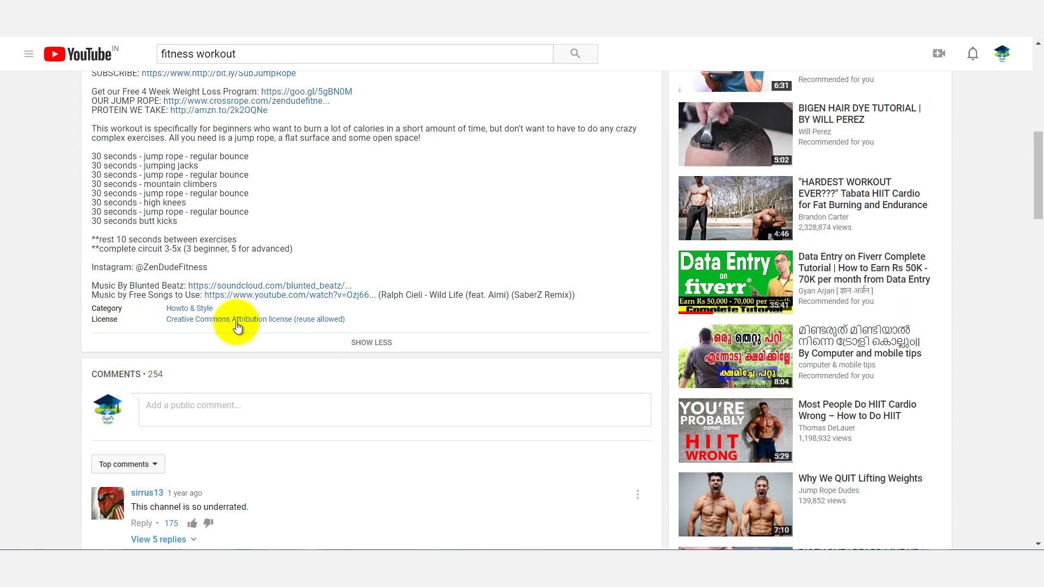
click(16, 24)
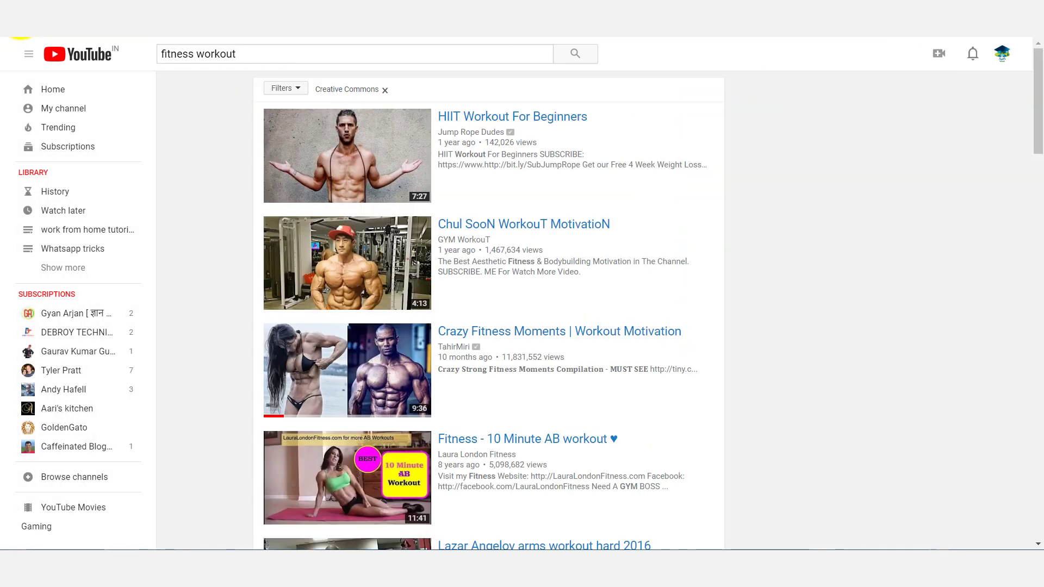
Open the 'BODYBUILDING MOTIVATION' video from the filtered results and pause it
drag(1038, 90, 1040, 230)
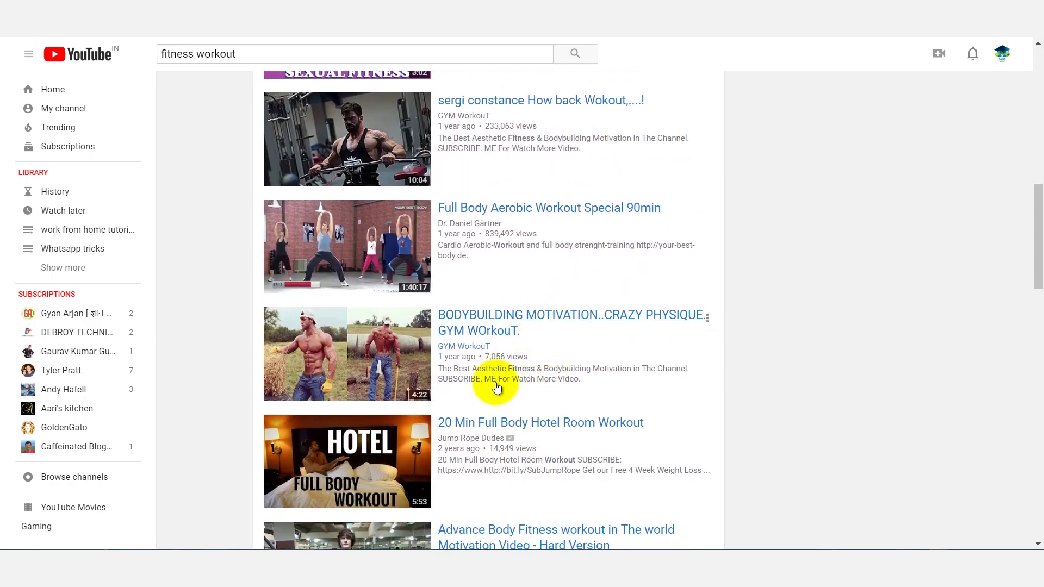
click(476, 327)
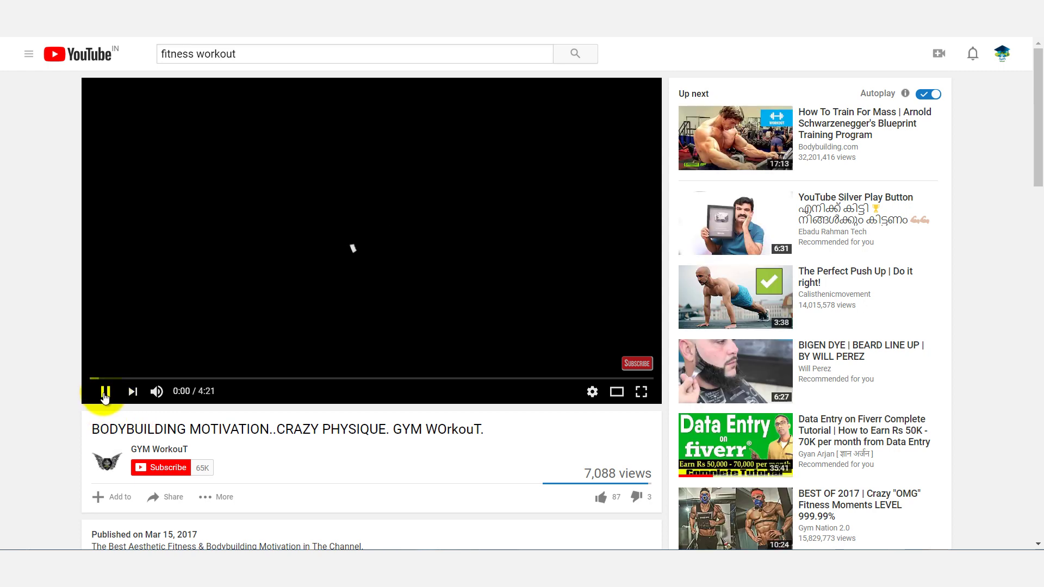
click(104, 393)
Expand its description and highlight the Creative Commons Attribution license wording
drag(1038, 158, 1037, 223)
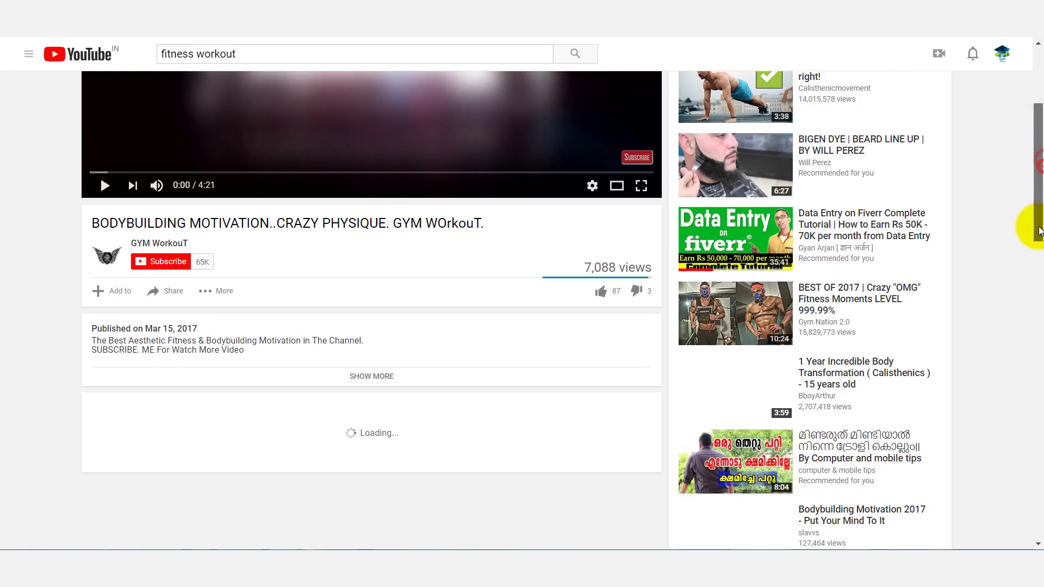
click(363, 356)
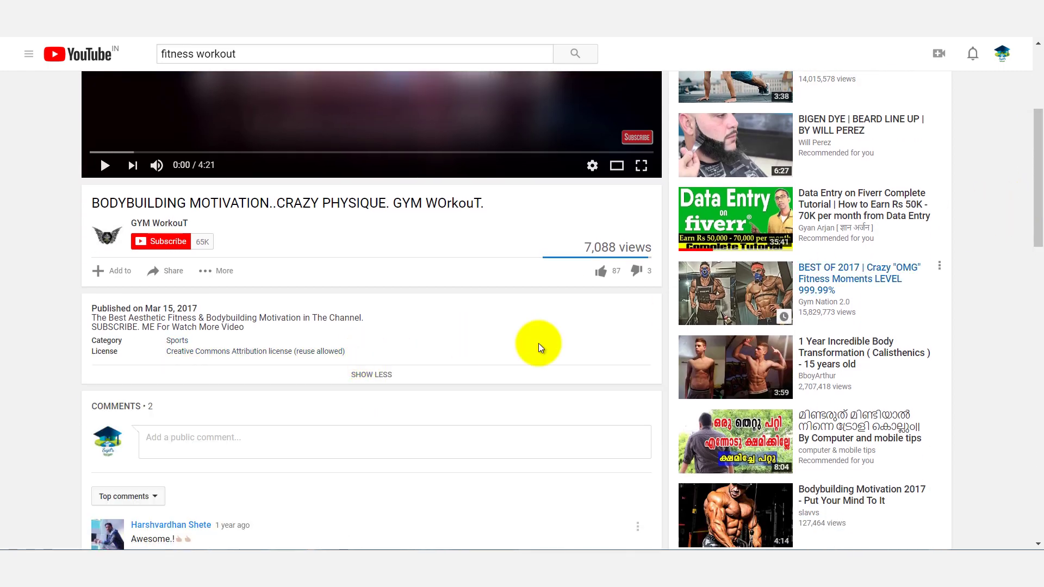
drag(98, 354, 354, 356)
click(380, 357)
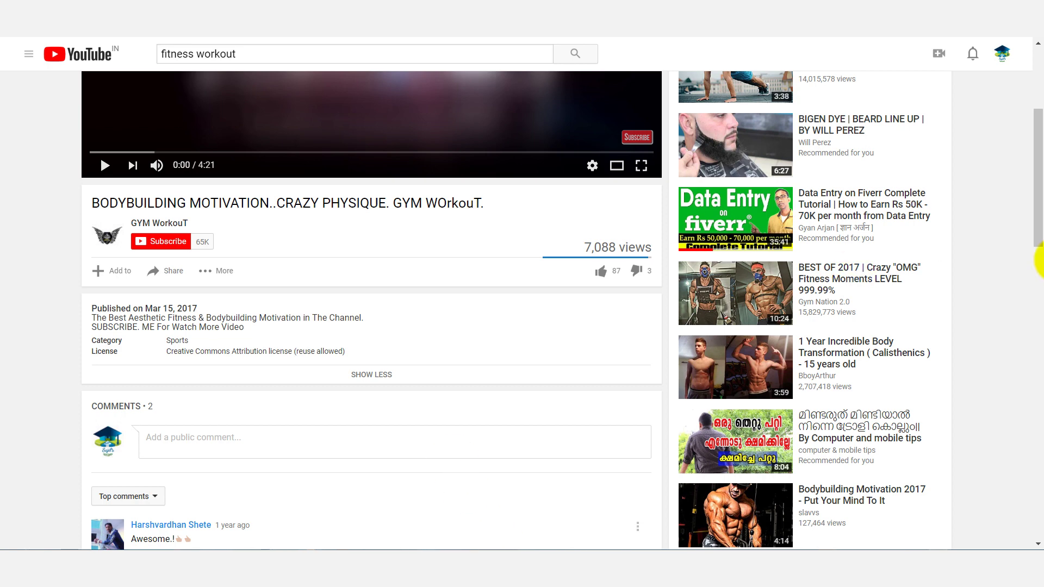
scroll(1040, 158, up, 4)
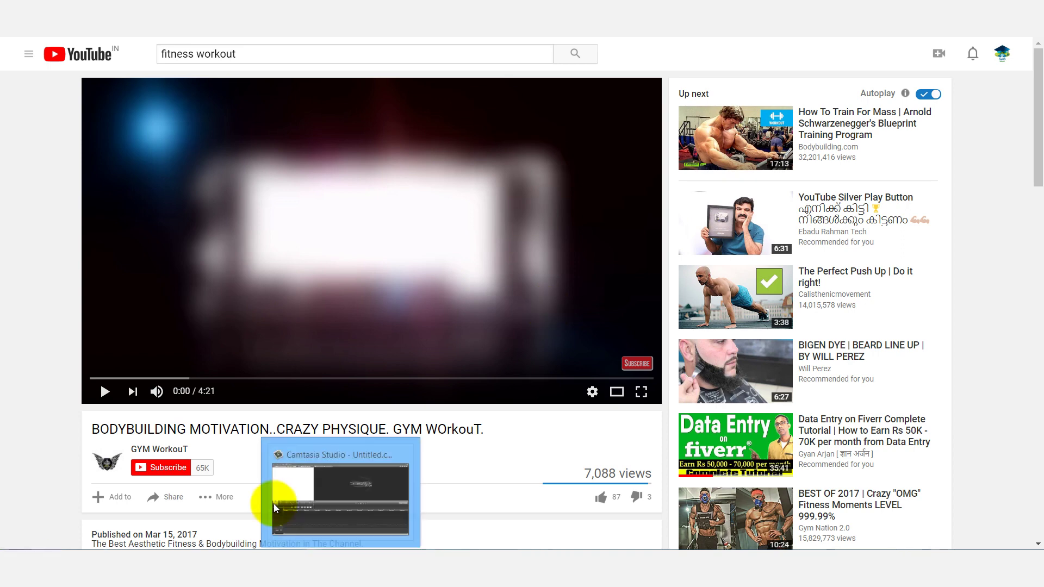
Open OnlineVideoConverter in a new tab and copy the YouTube video's URL
key(ctrl+t)
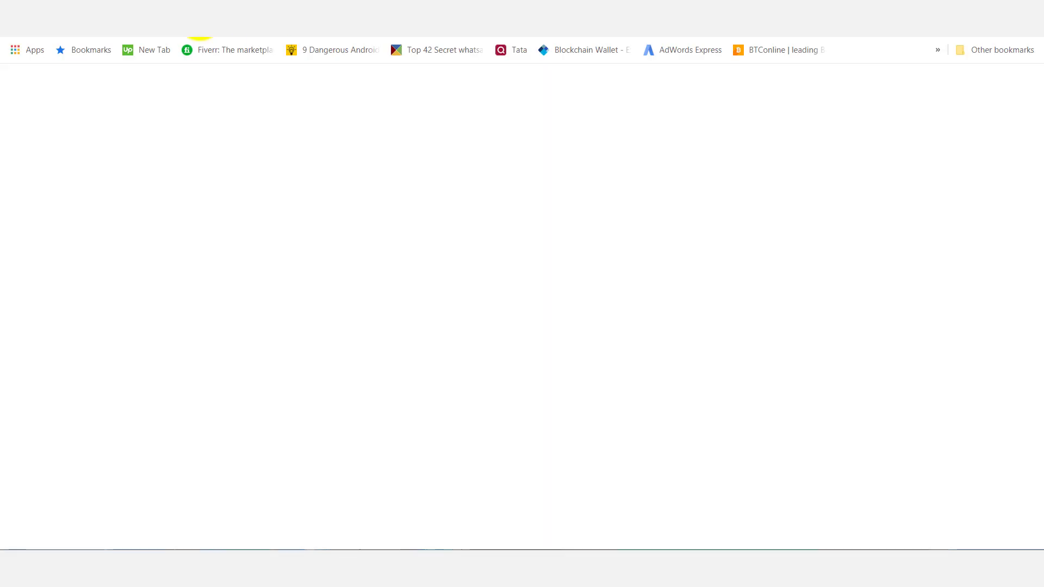
right_click(200, 30)
click(261, 102)
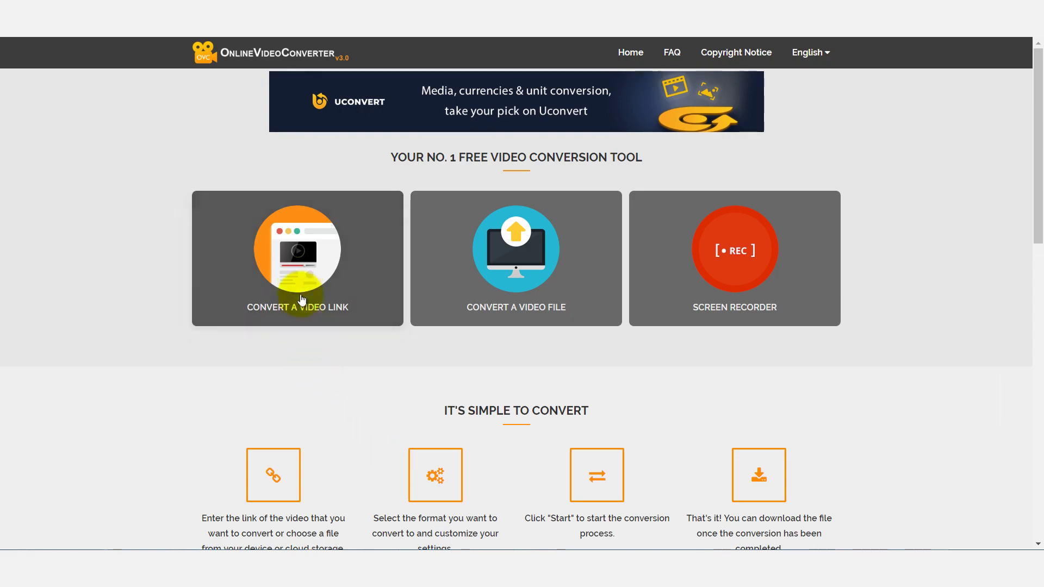
key(ctrl+w)
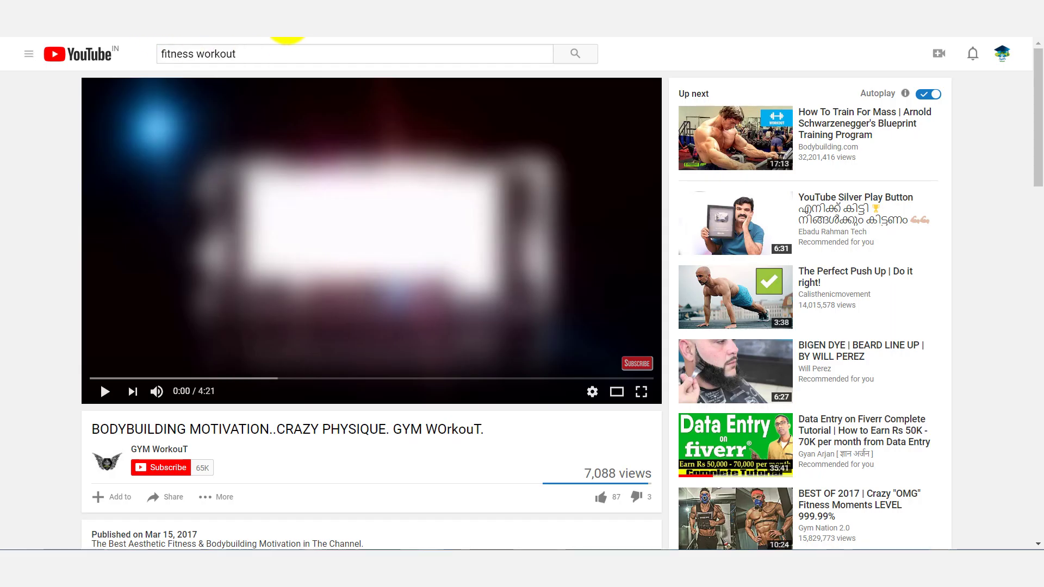
right_click(287, 26)
click(309, 72)
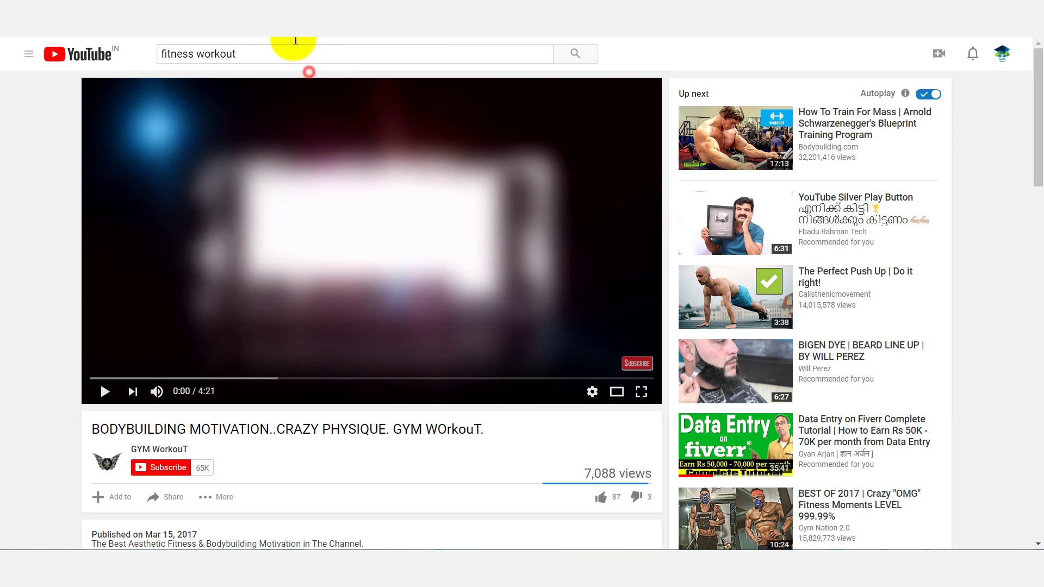
key(ctrl+Tab)
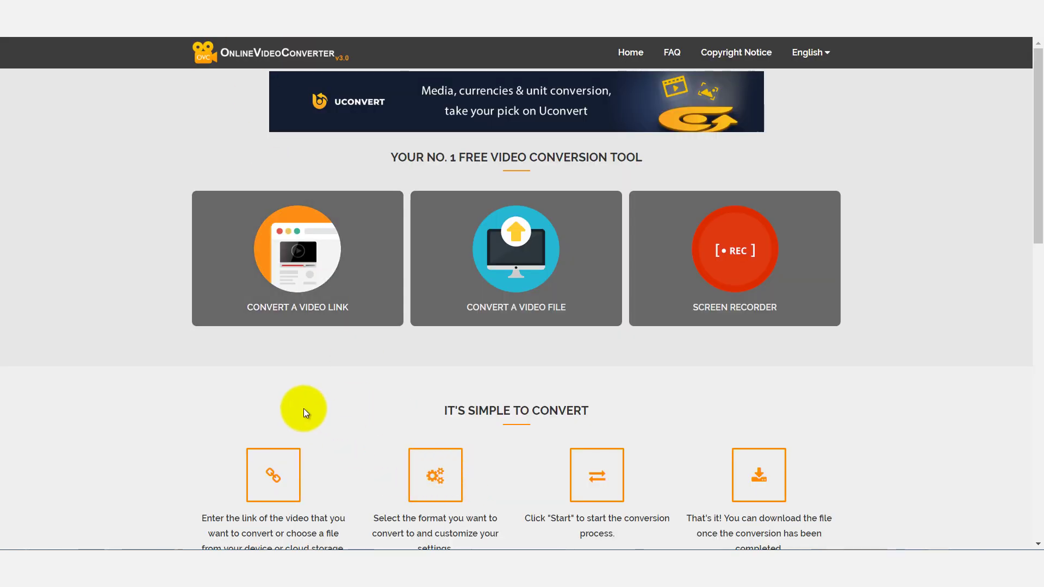
Paste the YouTube URL into the video-link converter, keeping .mp4 as the format
click(304, 258)
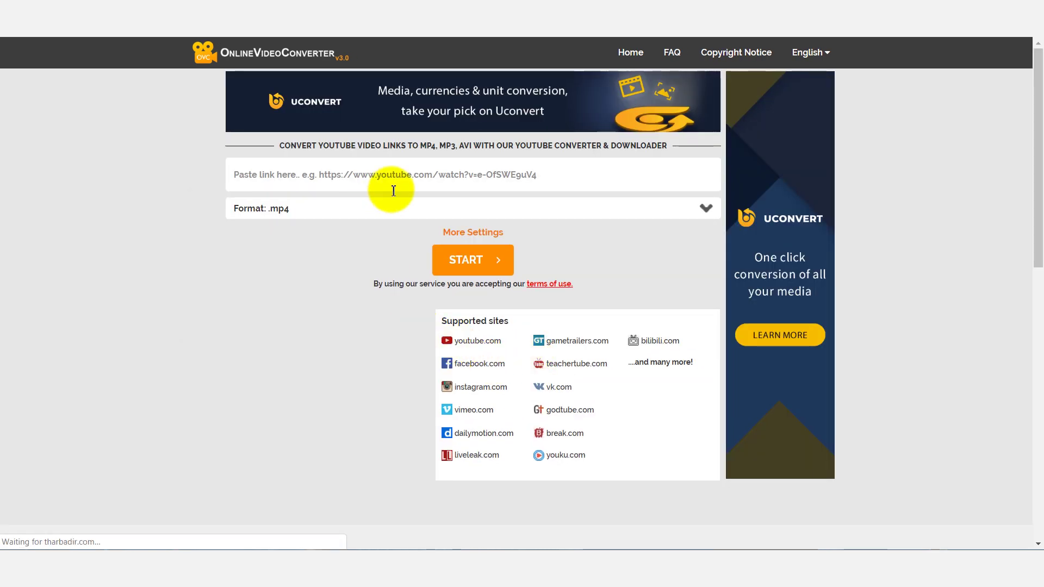
click(351, 178)
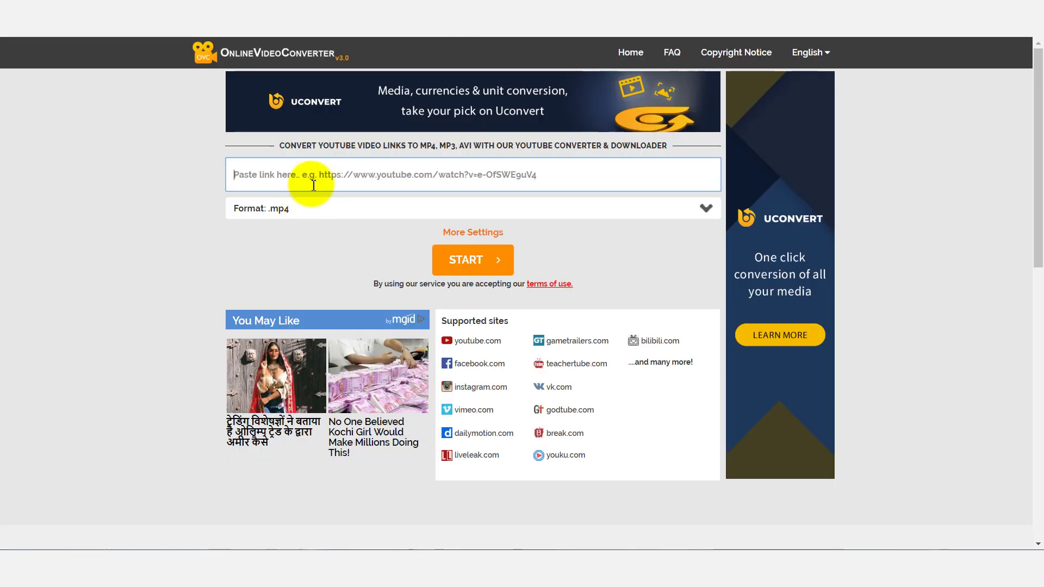
right_click(313, 186)
click(372, 260)
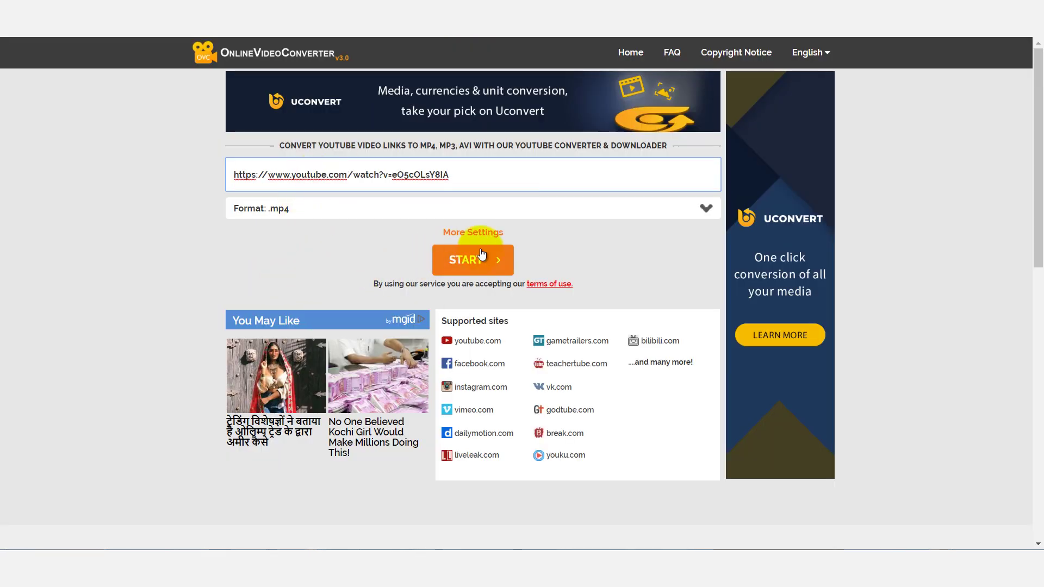
click(406, 209)
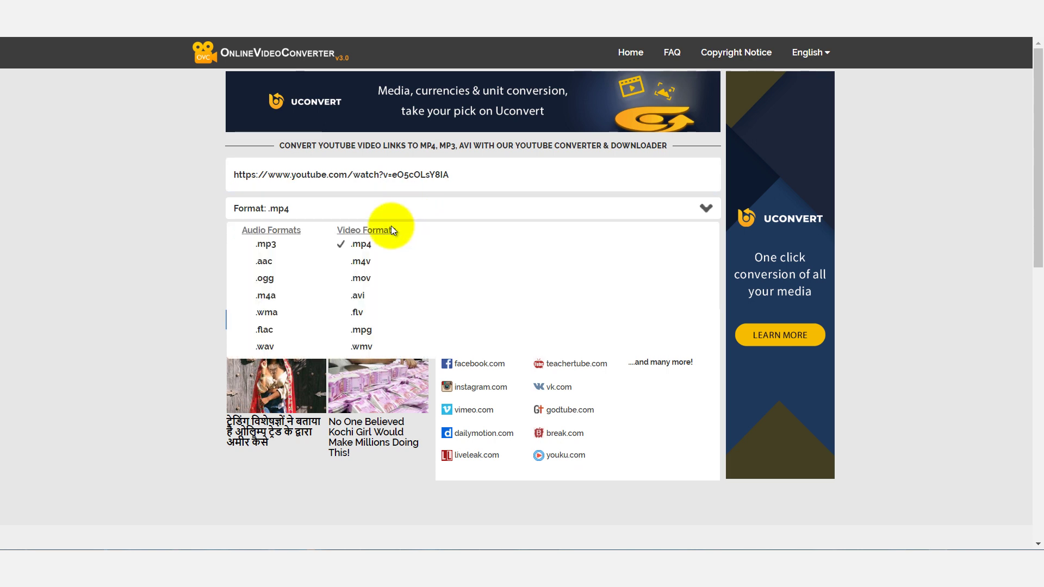
click(371, 246)
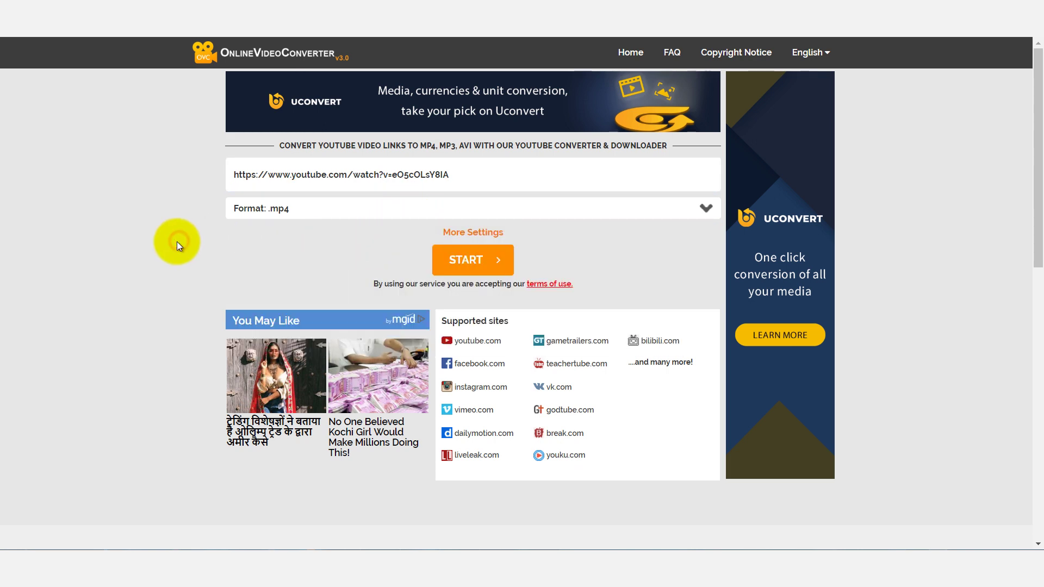
Convert the bodybuilding video to a 45.89MB .mp4, then return to the YouTube tab
click(464, 262)
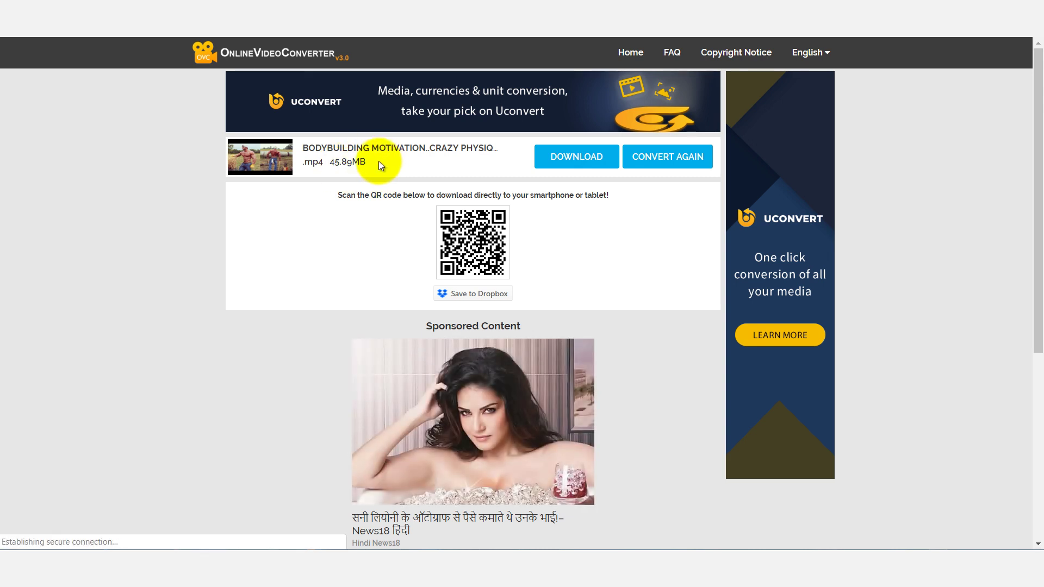
drag(379, 161, 329, 161)
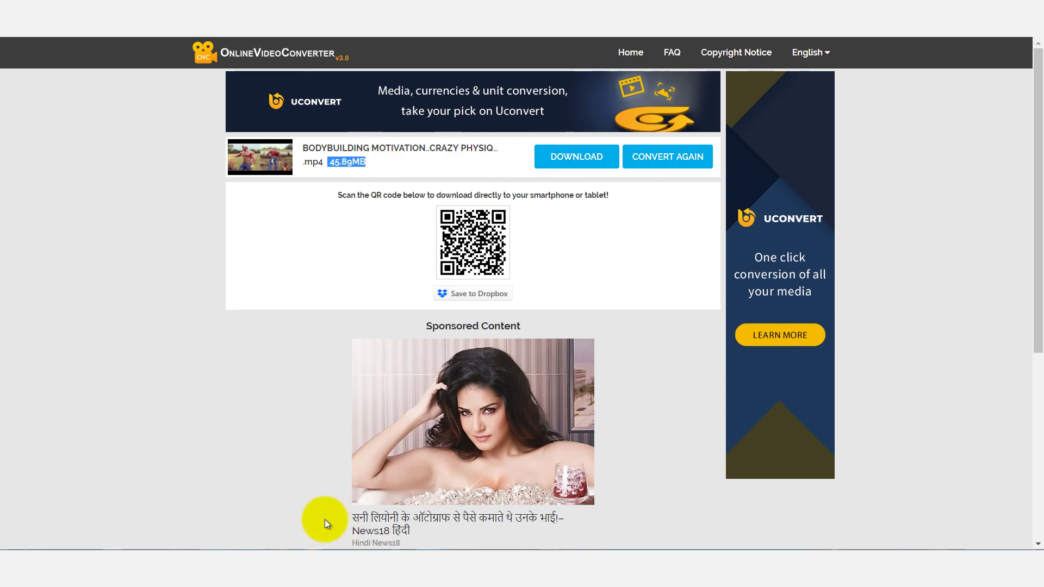
key(ctrl+Tab)
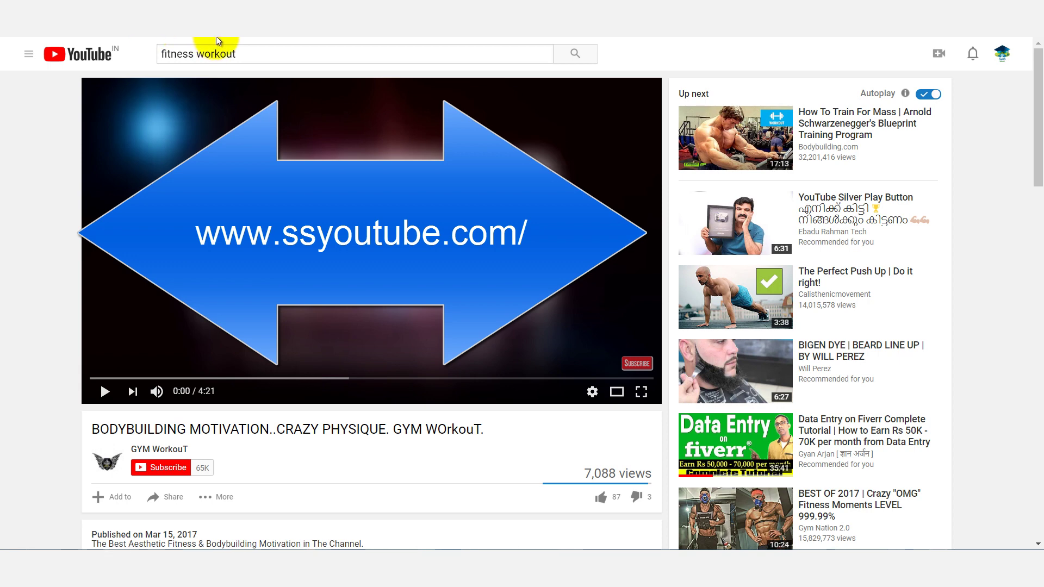
Insert 'ss' before youtube.com in the video's address and load it
text(s)
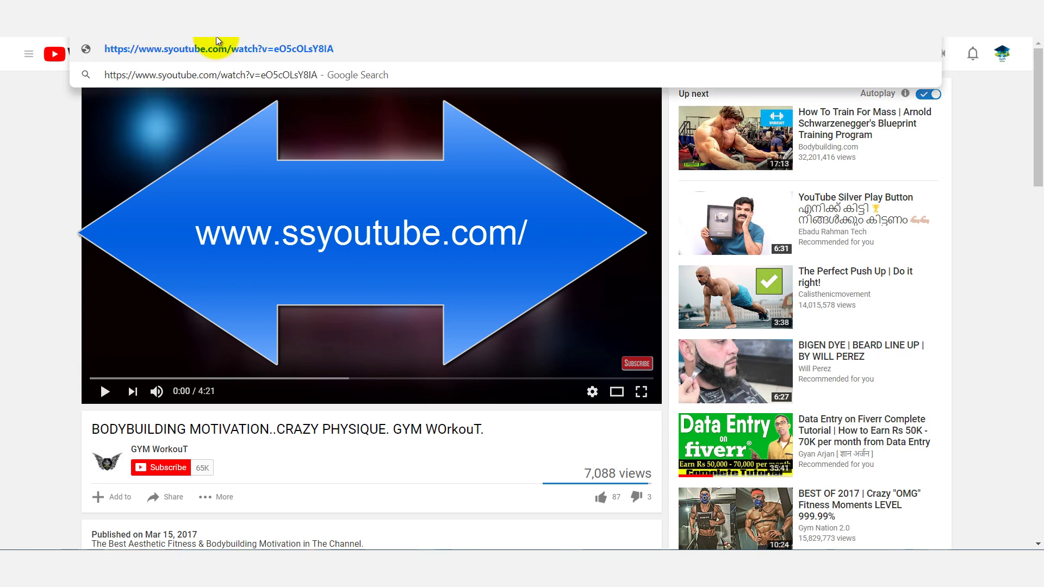
text(s)
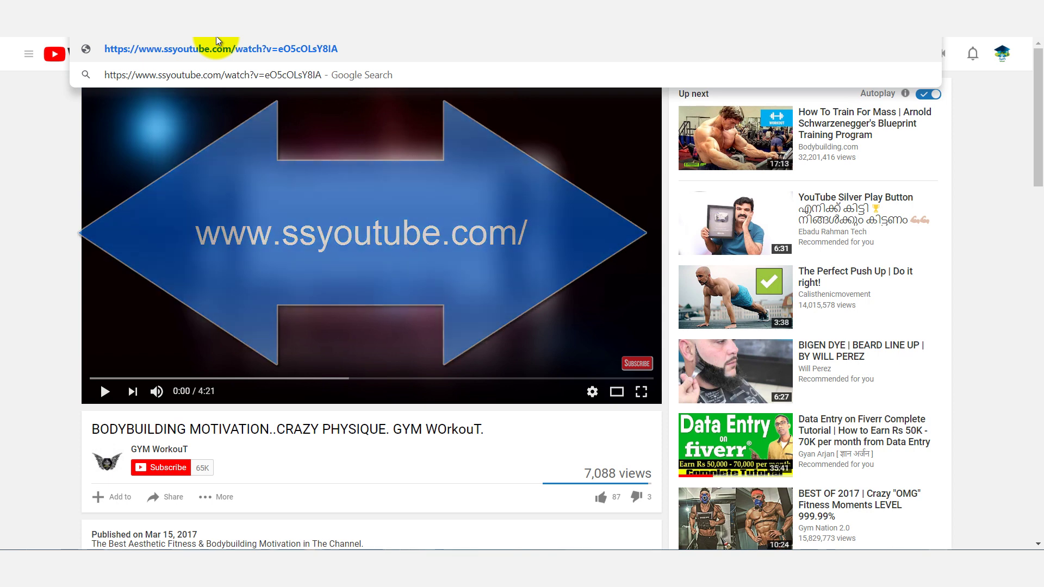
key(Return)
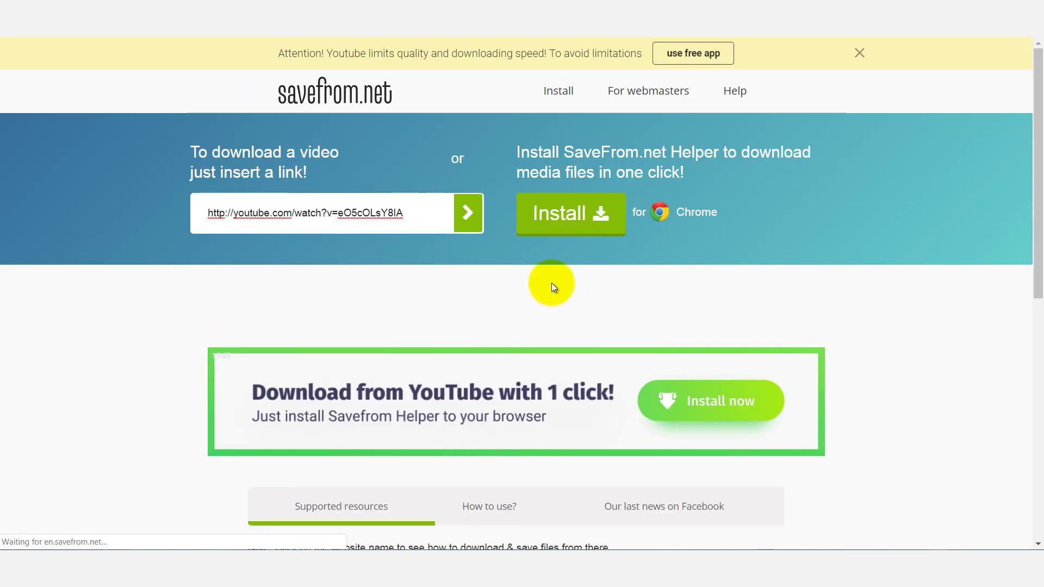
Allow SaveFrom.net's notification request and dismiss the popup window
drag(1040, 189, 1026, 302)
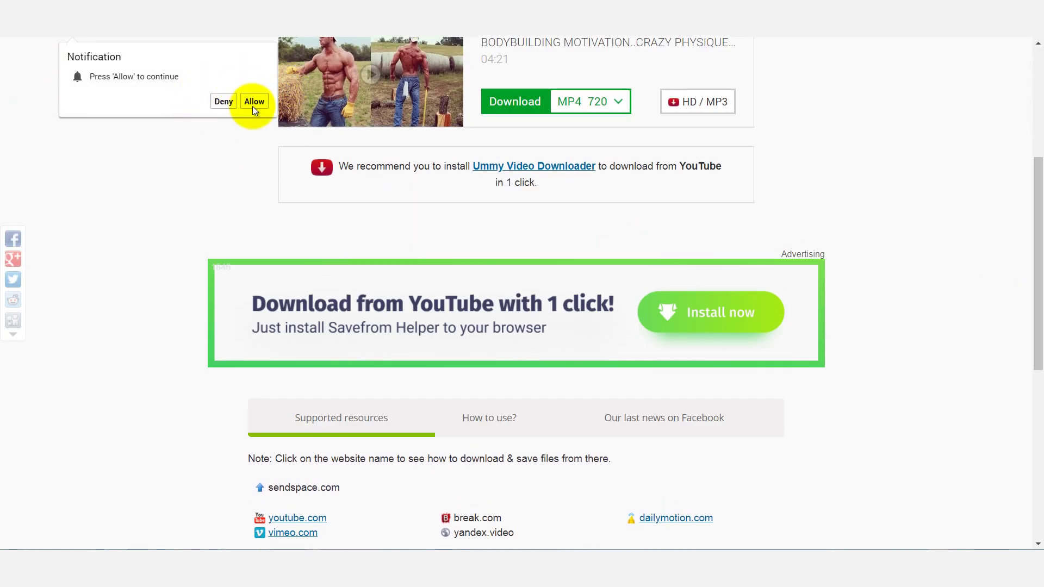
click(254, 106)
click(659, 84)
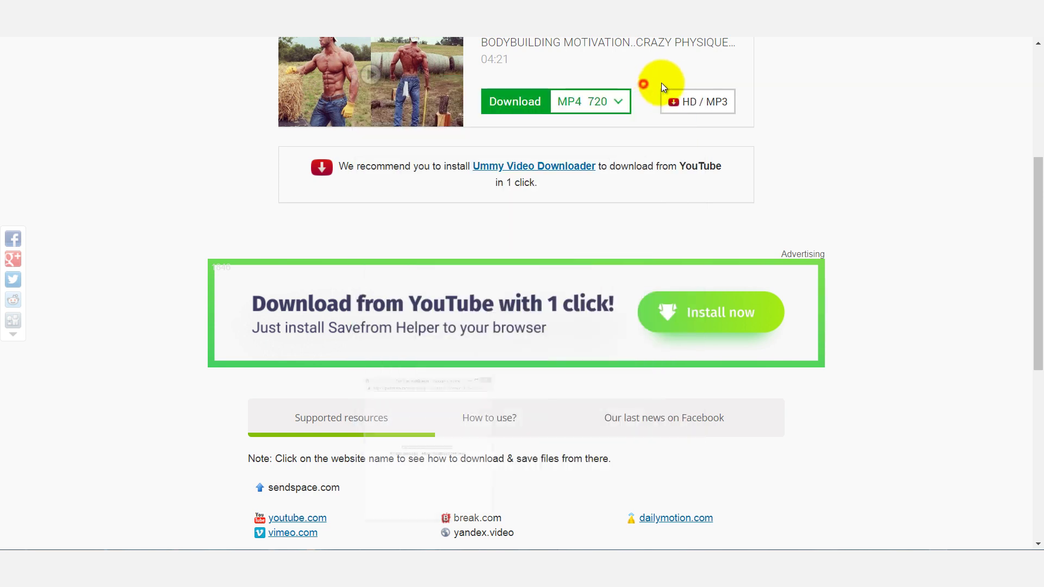
drag(1030, 243, 1030, 190)
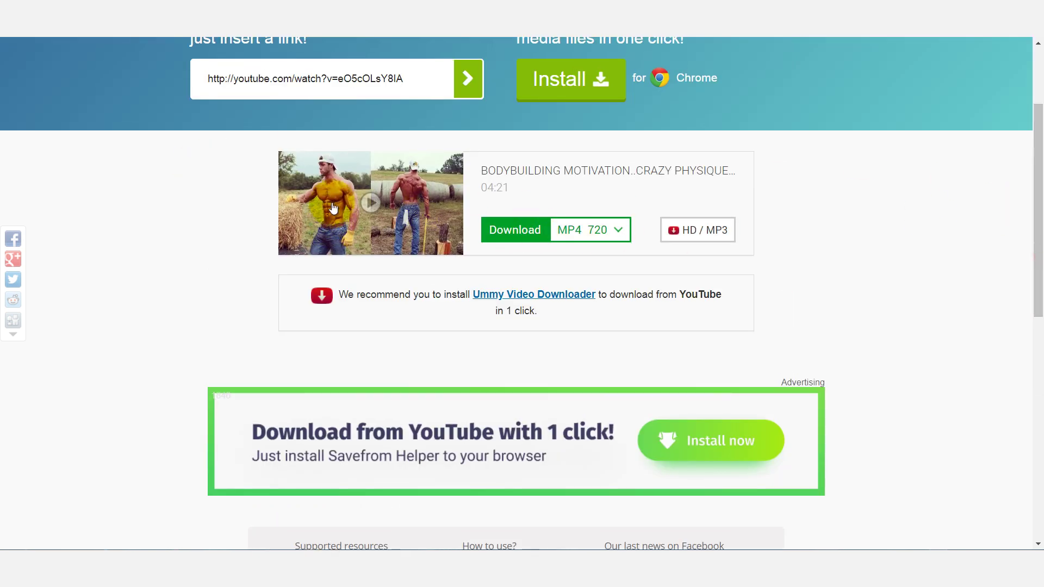
Start the MP4 720 download, then cancel it from the downloads list and close that page
click(586, 235)
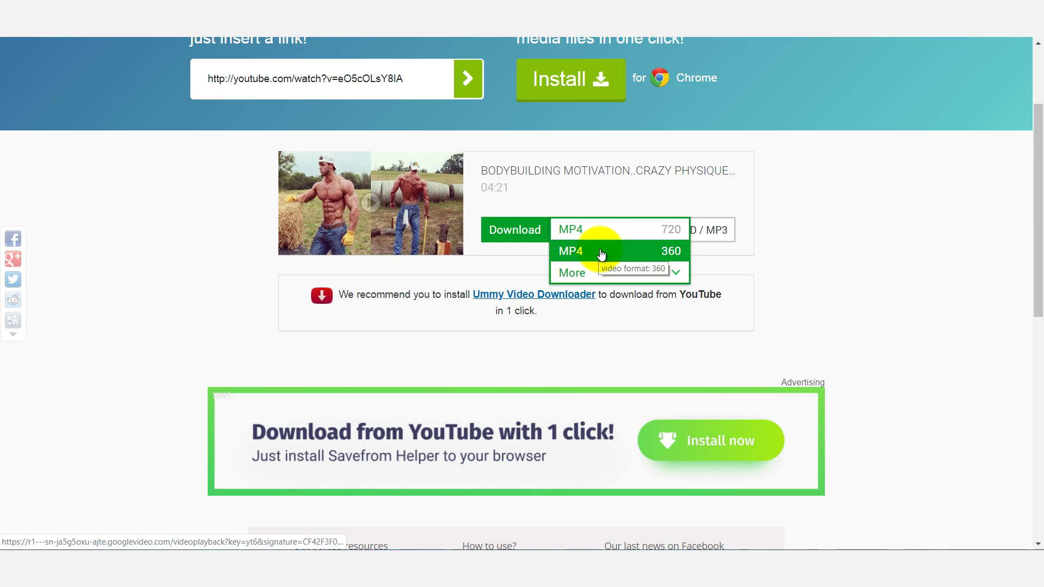
click(590, 233)
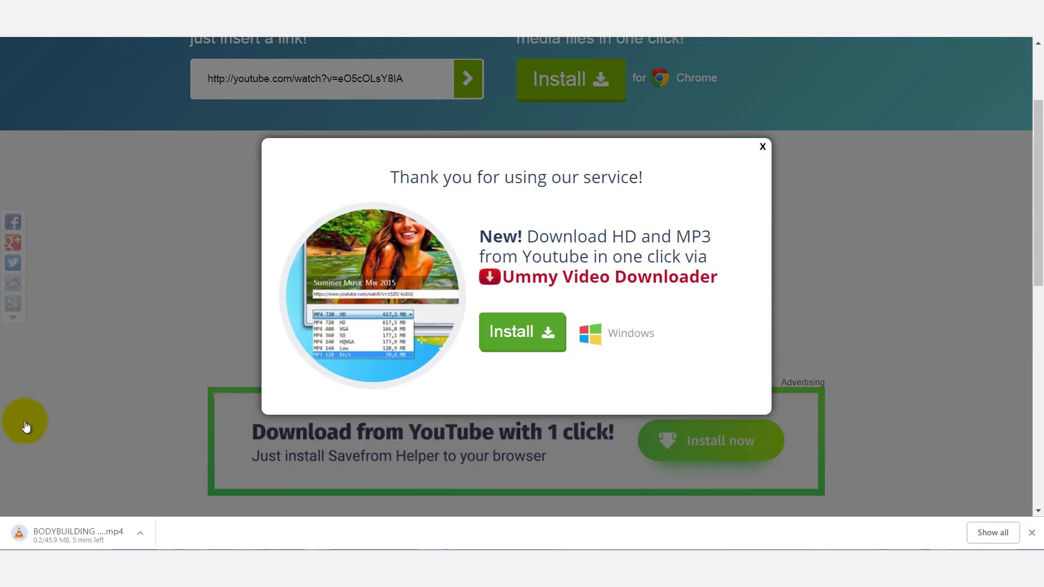
click(763, 146)
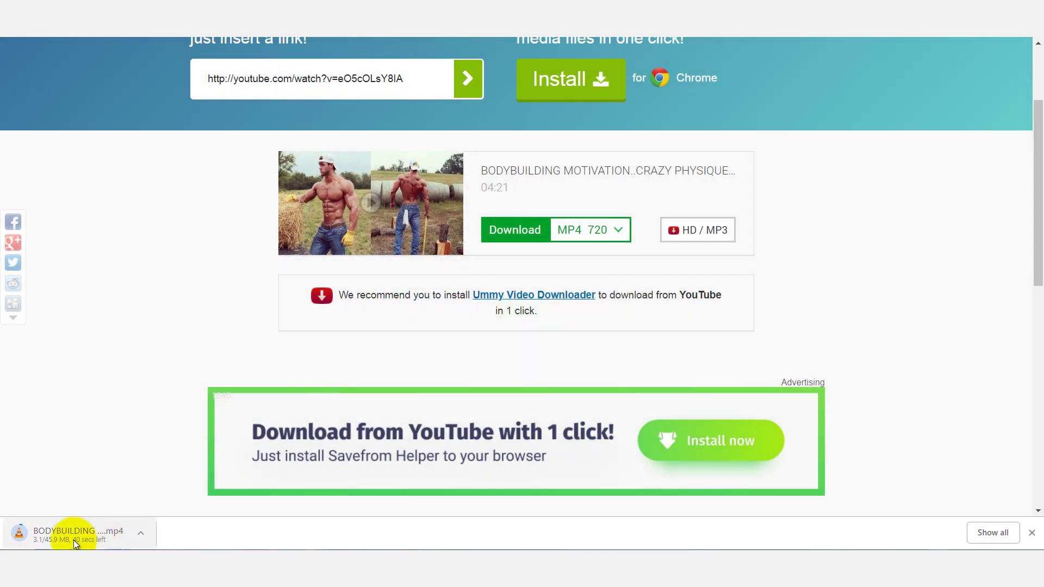
click(993, 532)
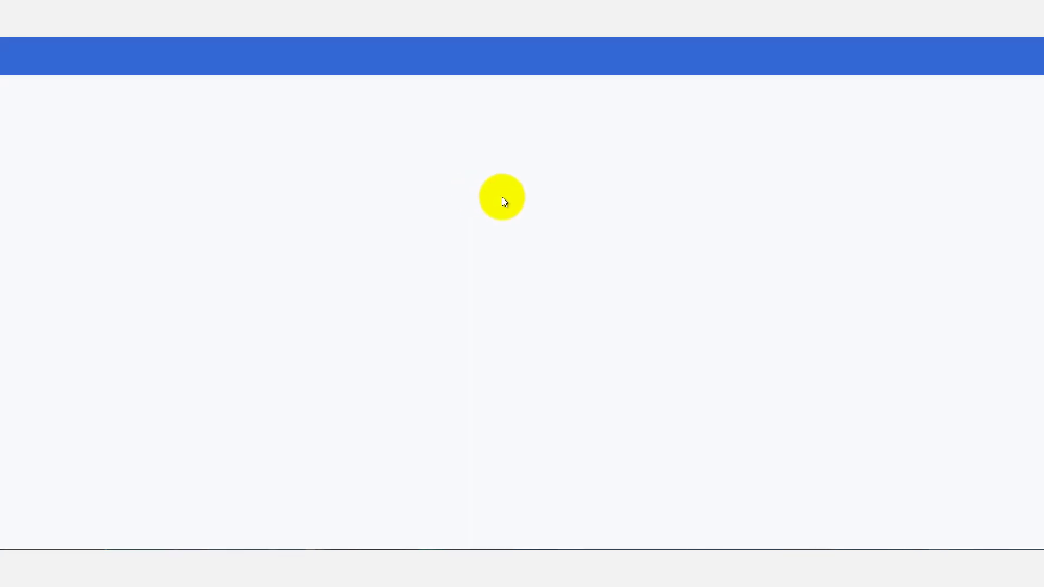
click(447, 228)
key(ctrl+w)
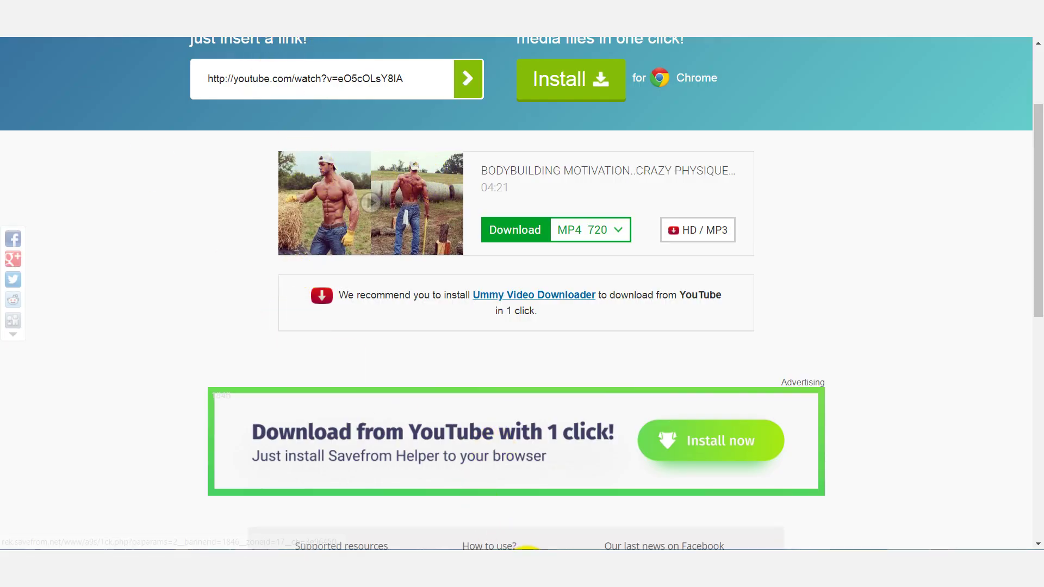
click(530, 550)
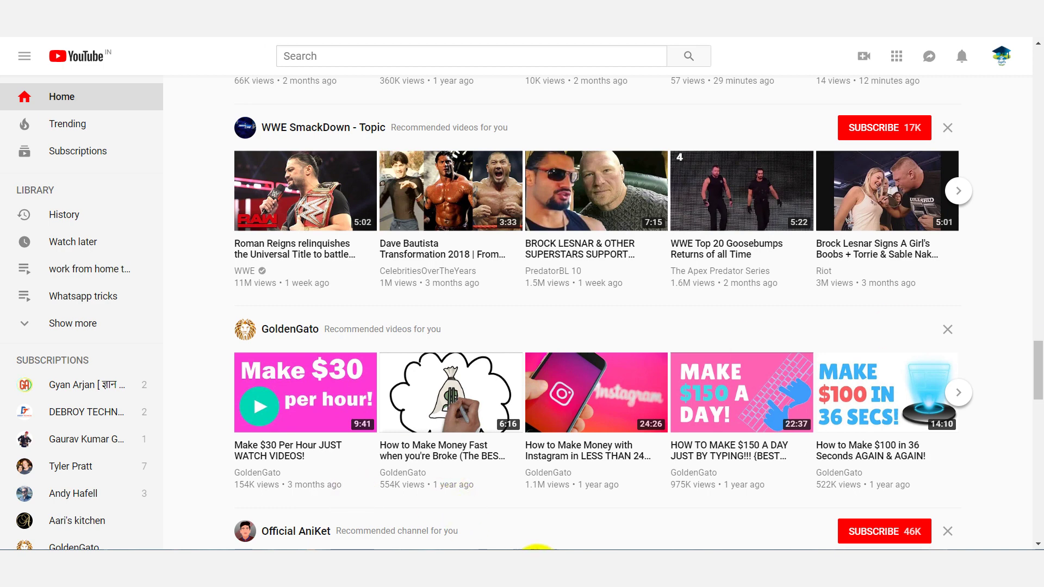
Copy the canva.com address from the Notepad notes and open it in the browser
click(534, 548)
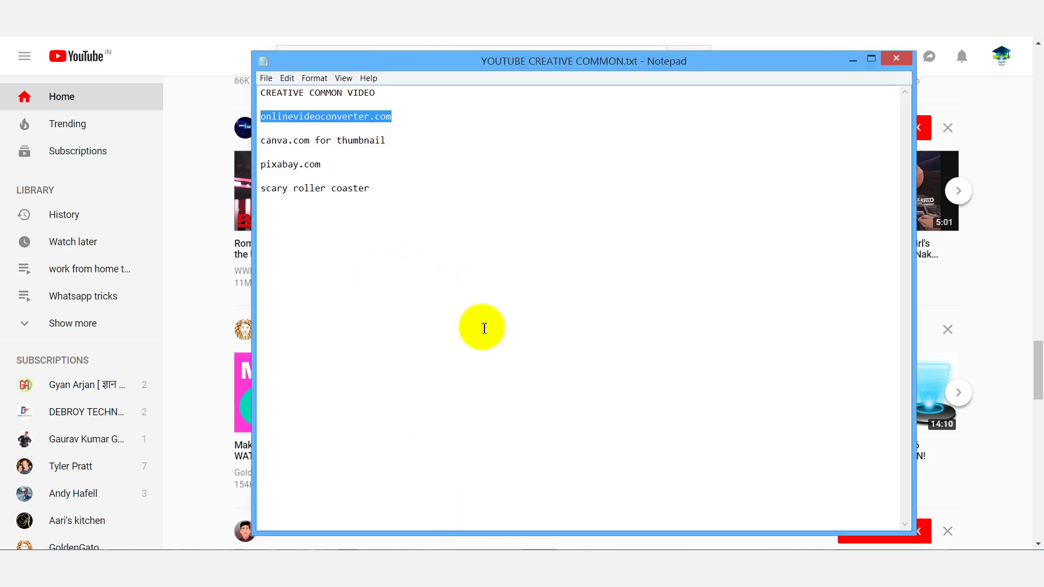
click(311, 143)
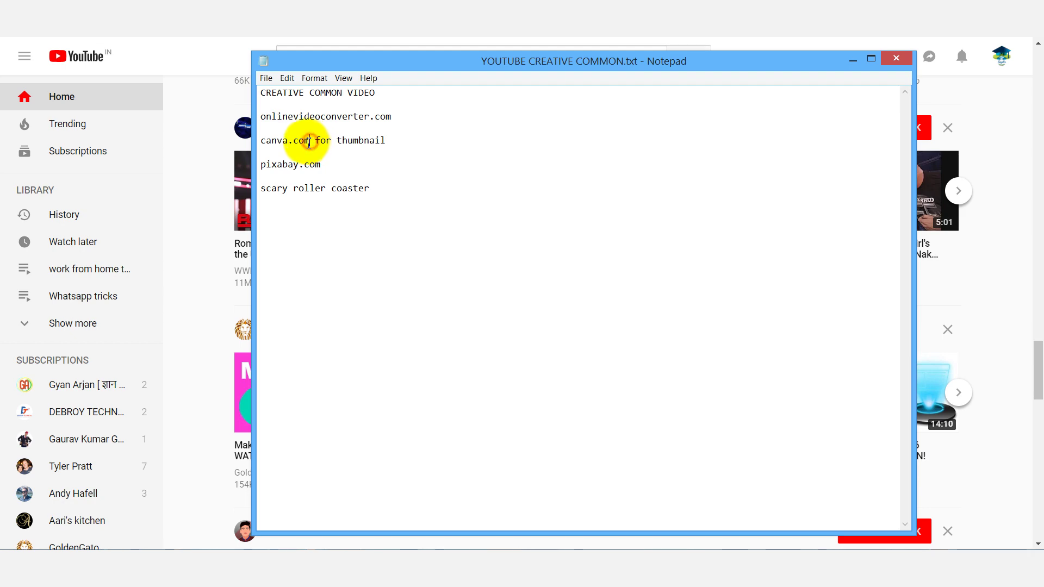
drag(309, 142, 263, 141)
right_click(264, 140)
click(310, 176)
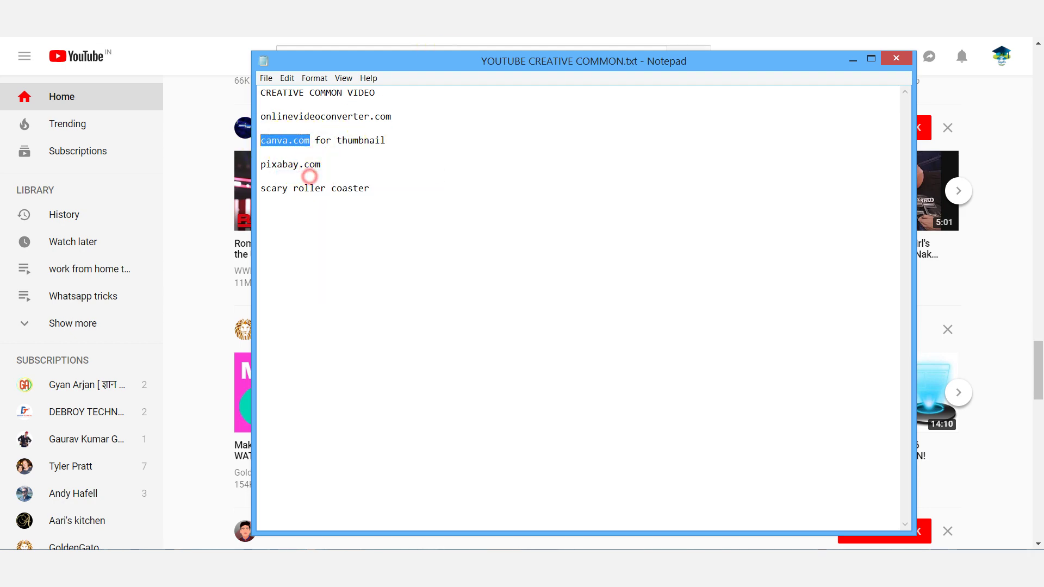
key(alt+Tab)
right_click(175, 24)
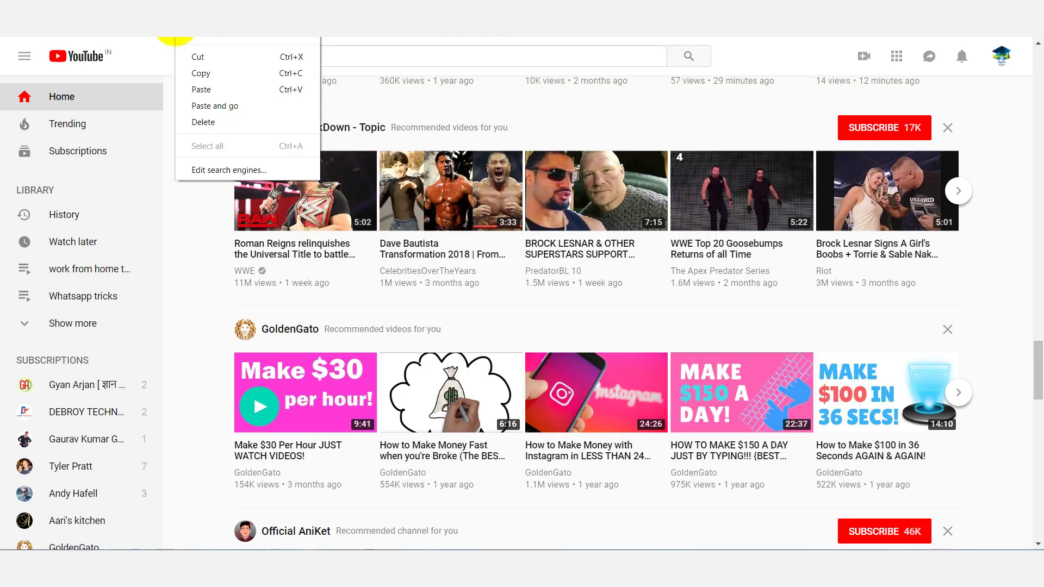
click(212, 103)
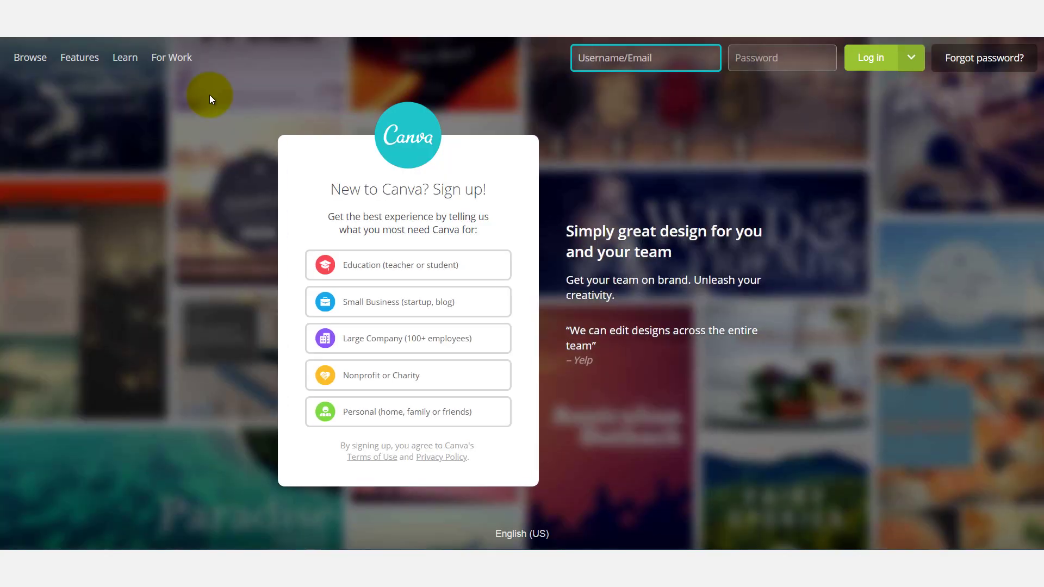
Sign up for Canva with Google for Education as an Artist, then view more design types
click(372, 267)
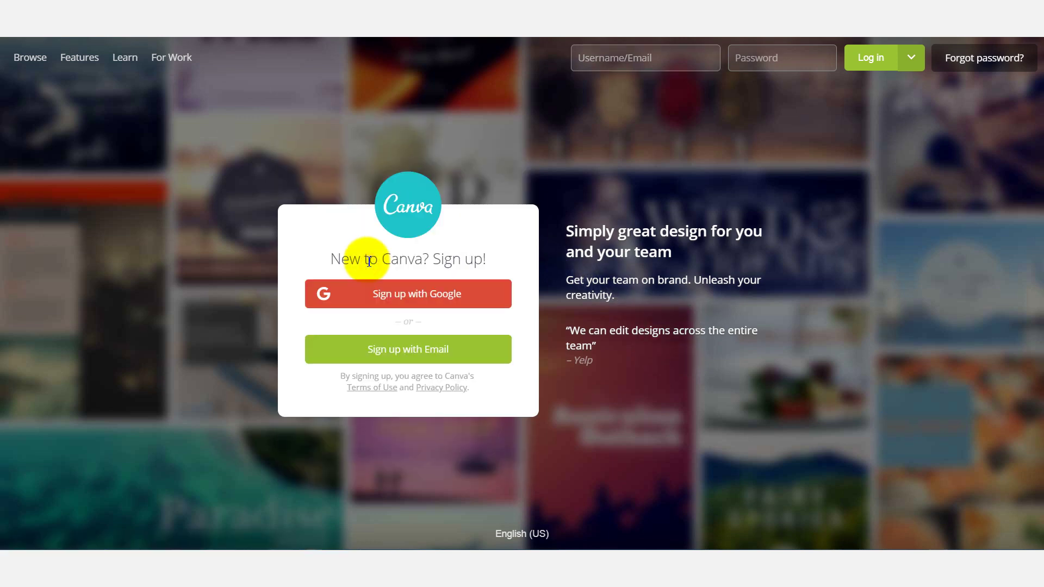
click(417, 303)
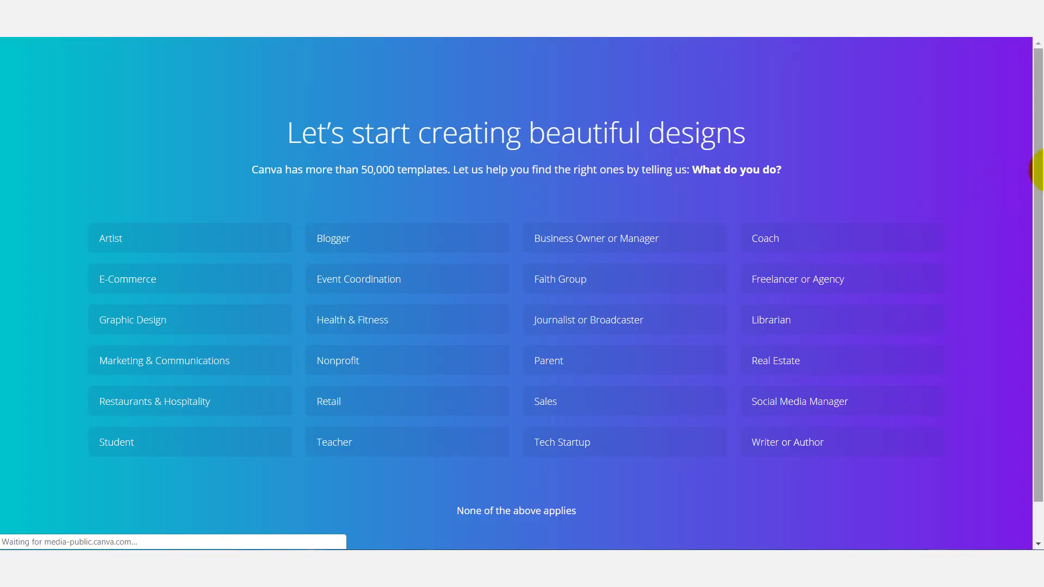
drag(1041, 177, 1041, 219)
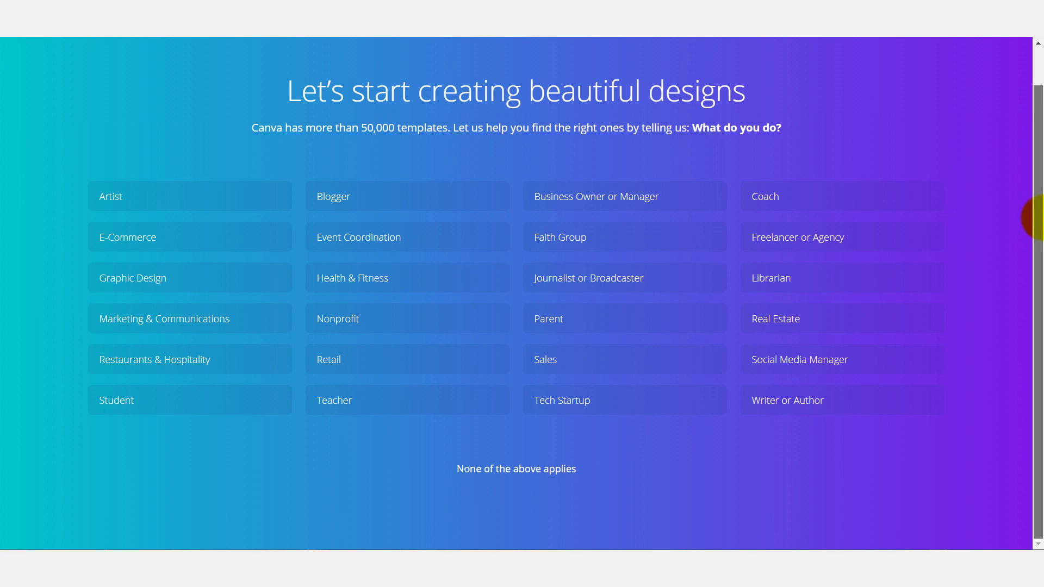
click(114, 203)
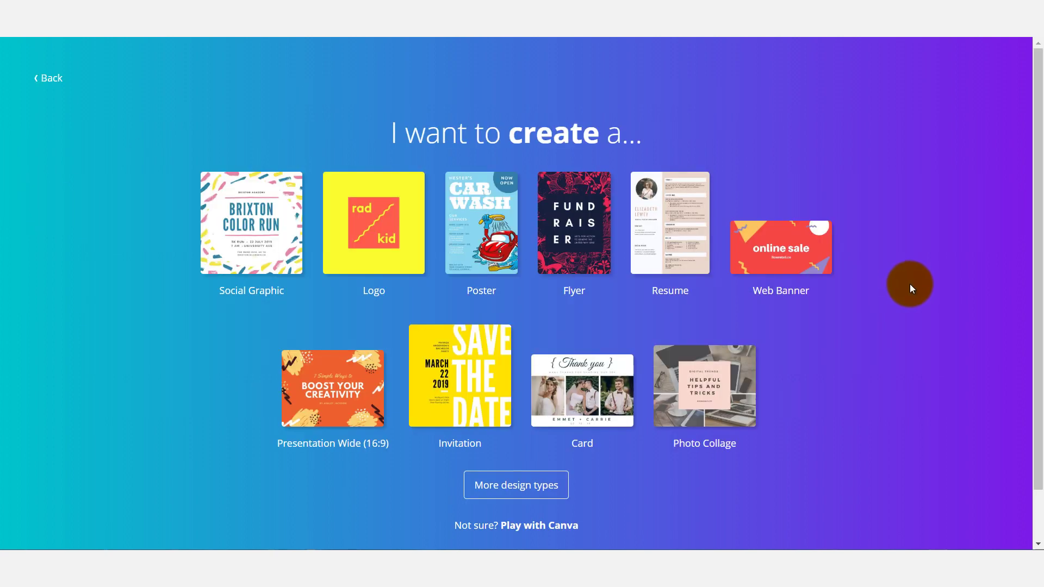
drag(1035, 109, 1035, 142)
click(549, 451)
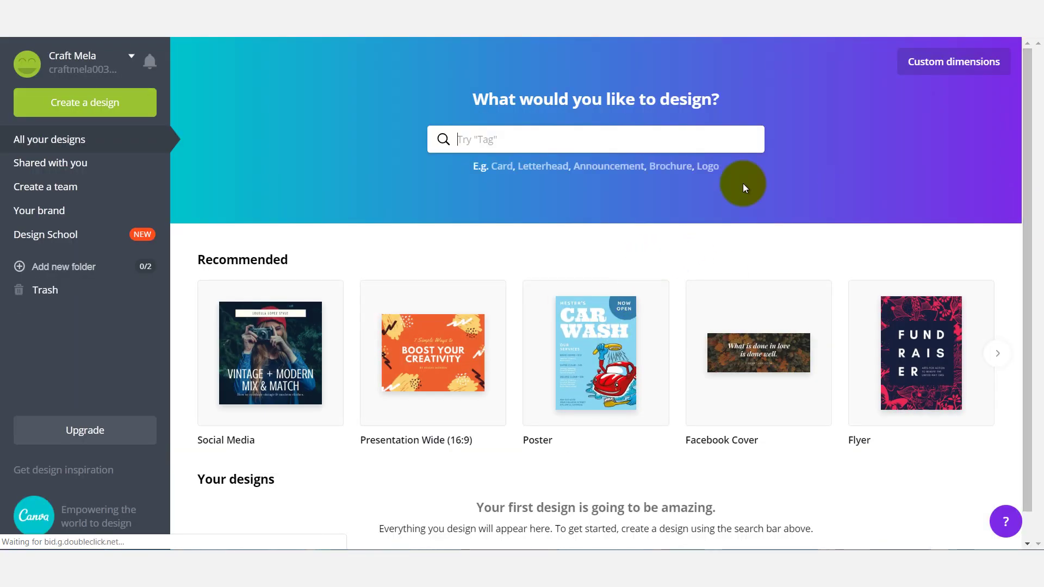
Search Canva's design types for 'youtube' and start a new YouTube Thumbnail design
click(518, 143)
click(515, 139)
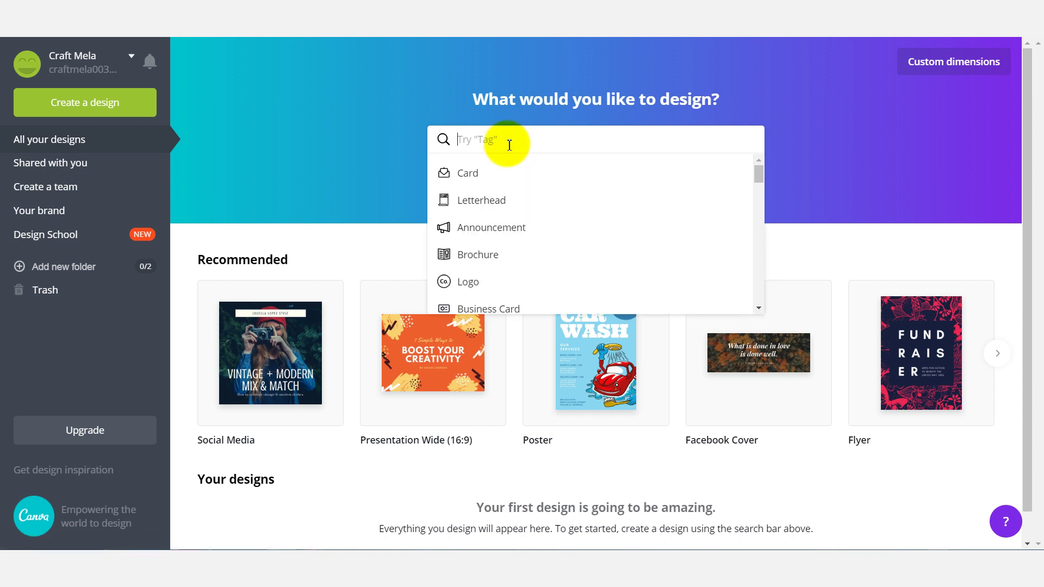
text(you)
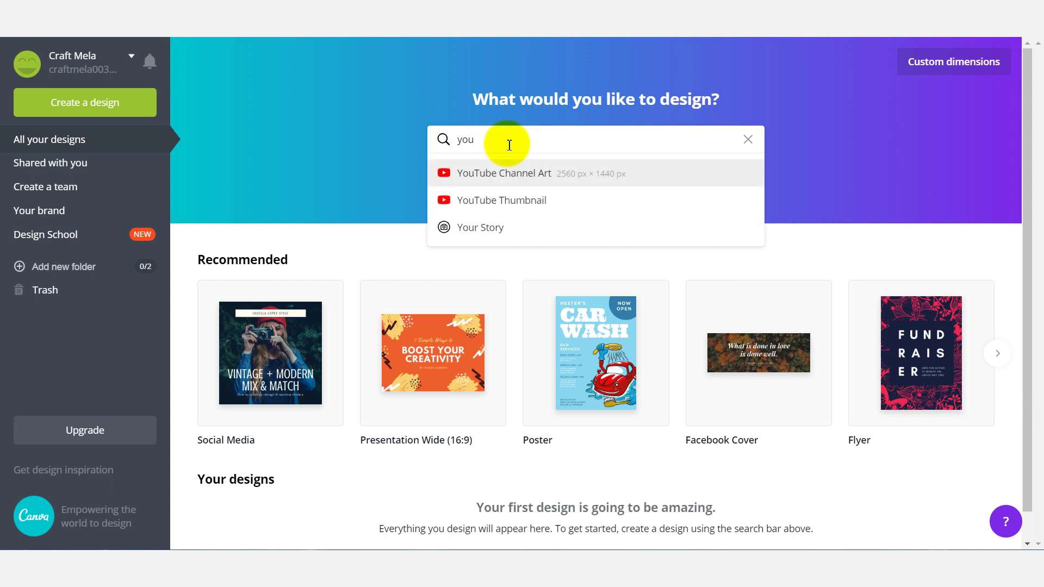
text(tub)
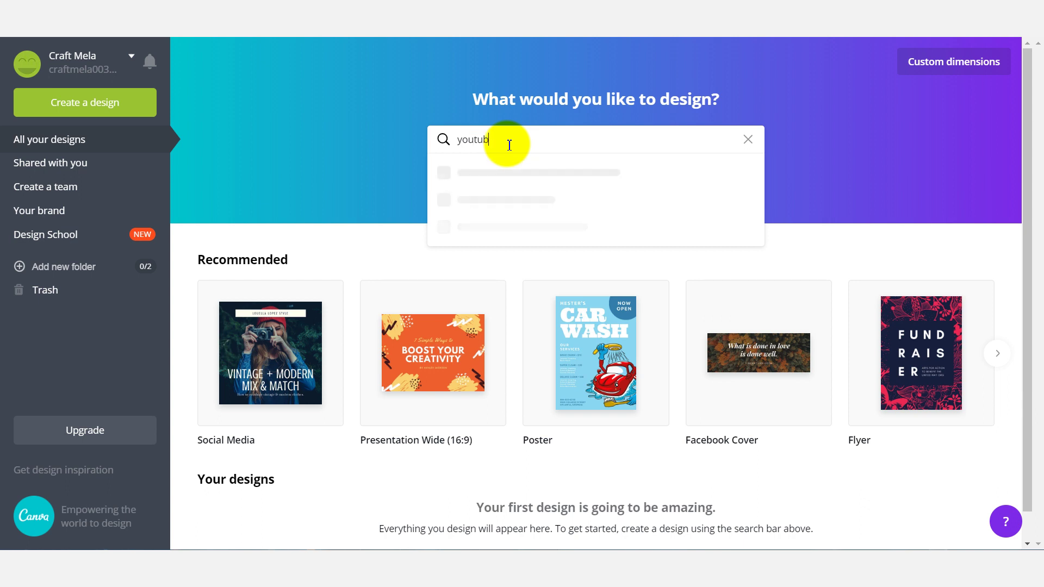
text(e)
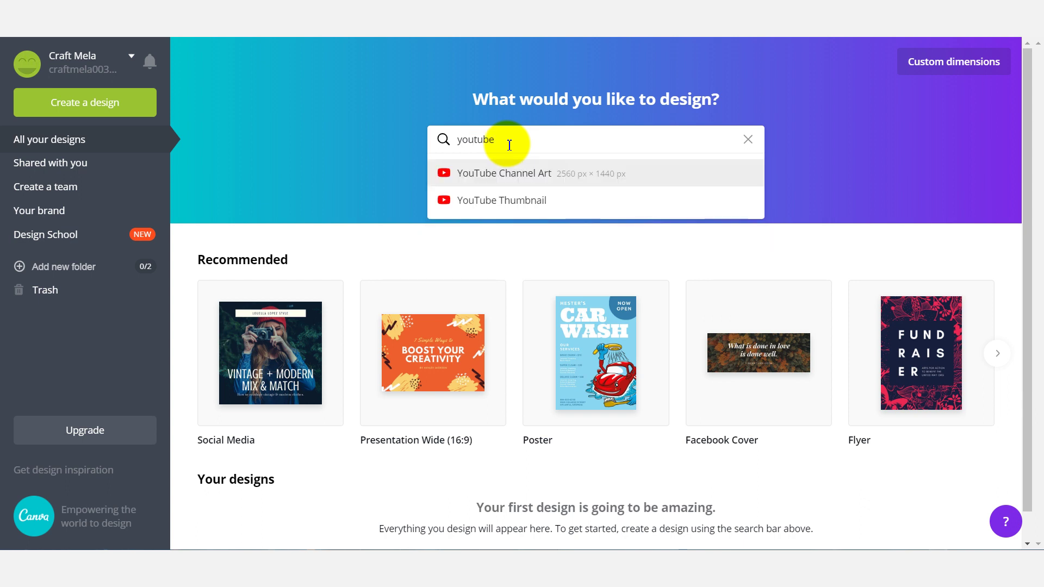
click(542, 201)
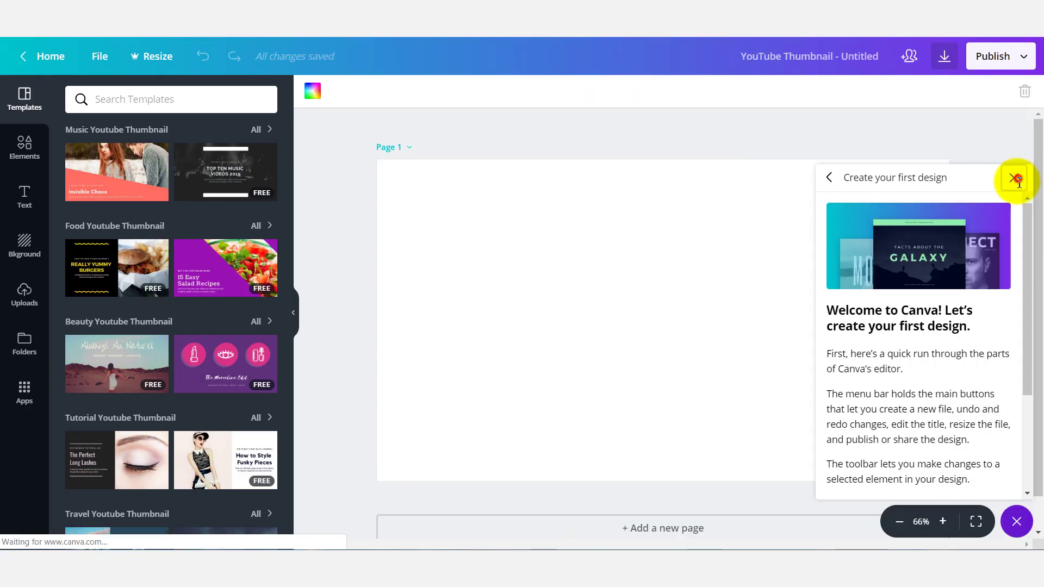
Dismiss the first-design tutorial and close the help panel
click(1015, 177)
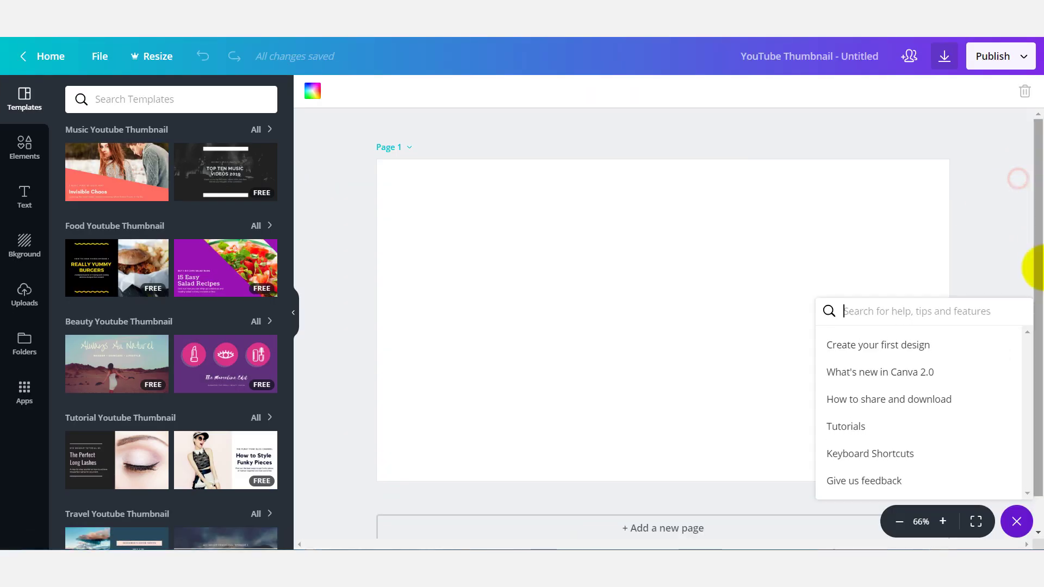
click(1000, 216)
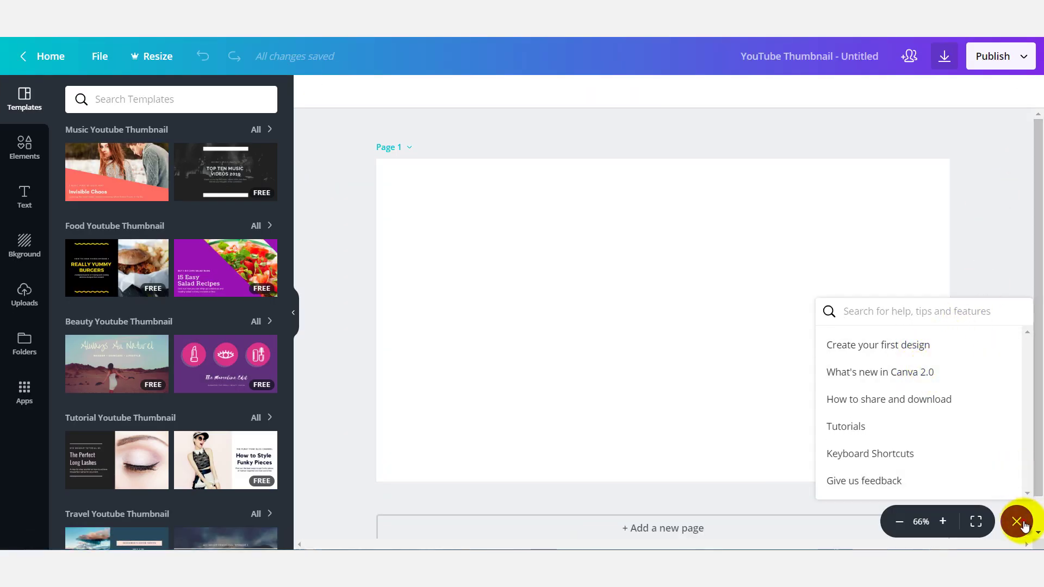
click(1017, 521)
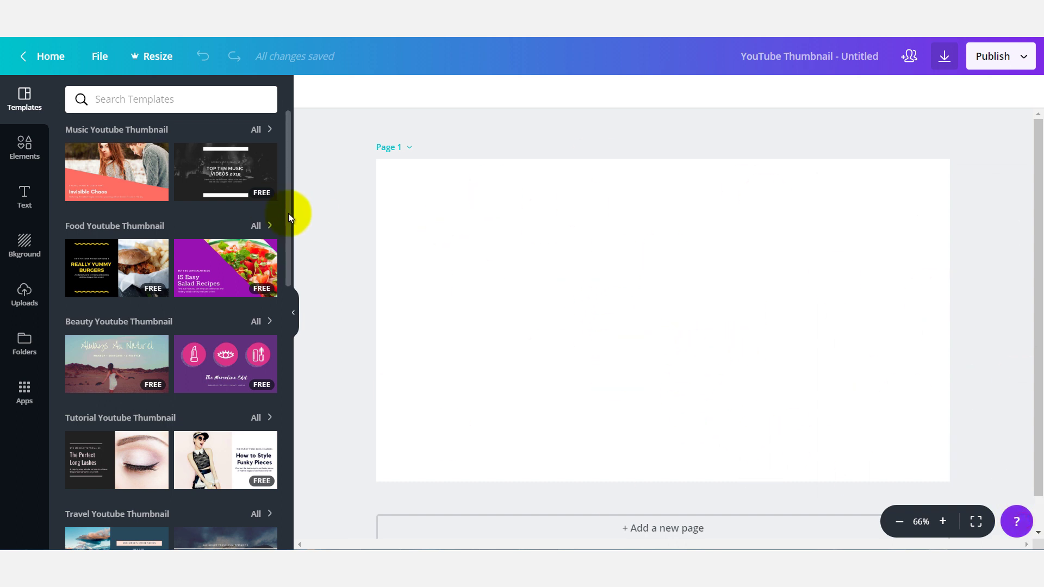
Scroll the Templates panel and apply the Canadian Rockies template to the thumbnail
drag(288, 252, 297, 415)
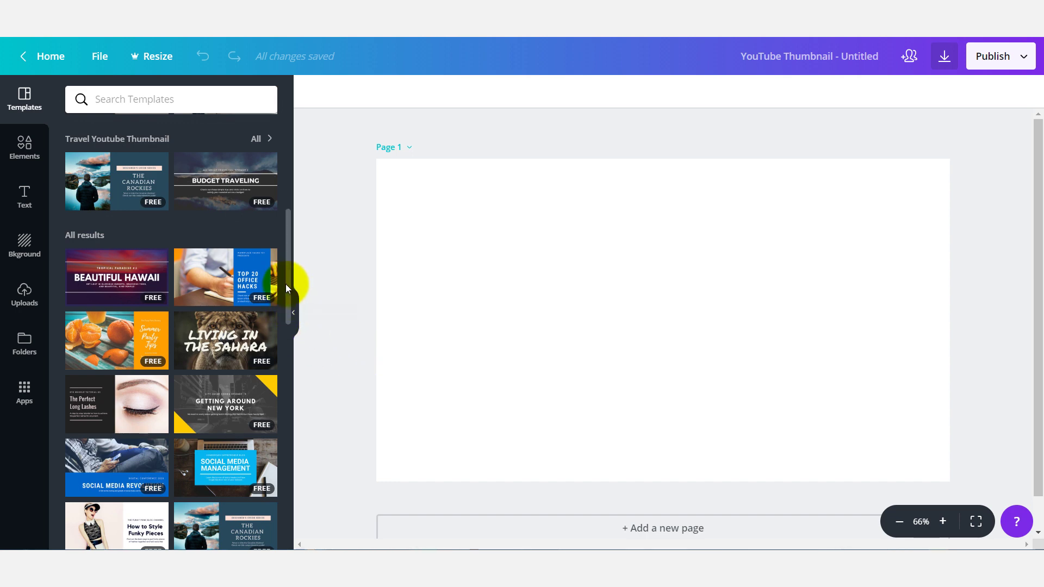
drag(289, 287, 295, 372)
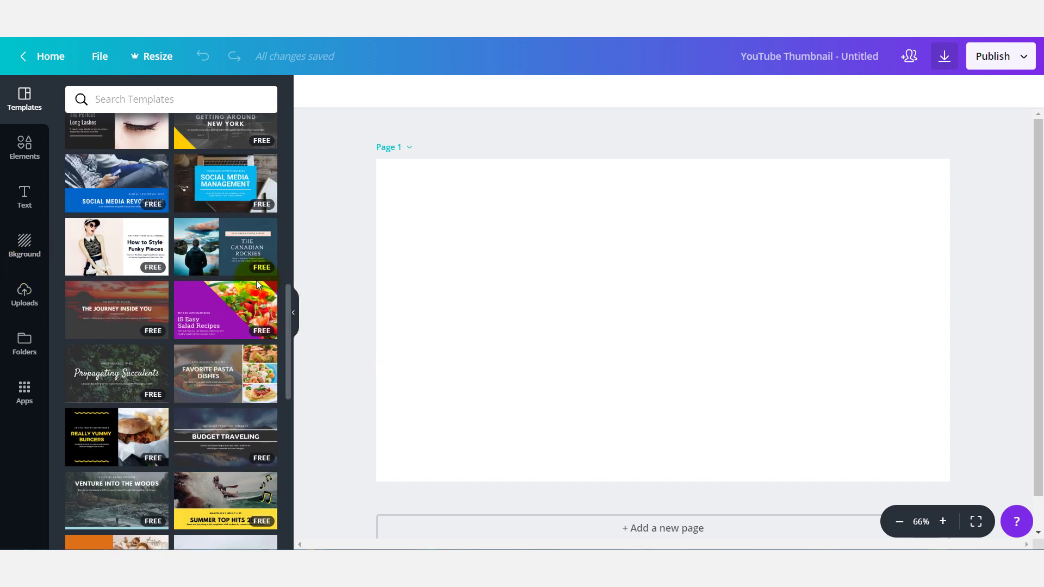
click(229, 259)
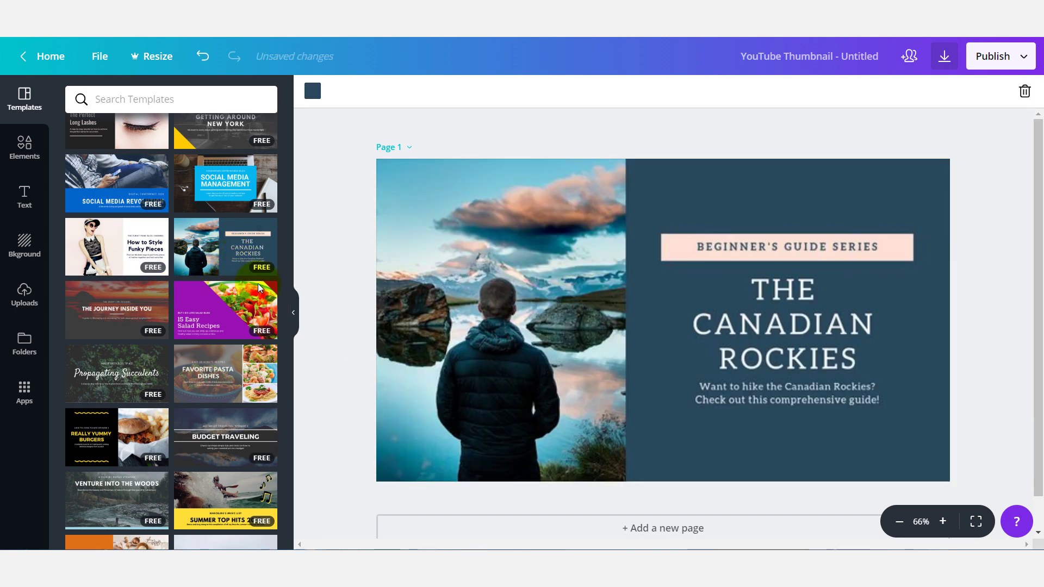
Replace the word THE in the thumbnail title with the test letters HKLHKJBK
click(313, 385)
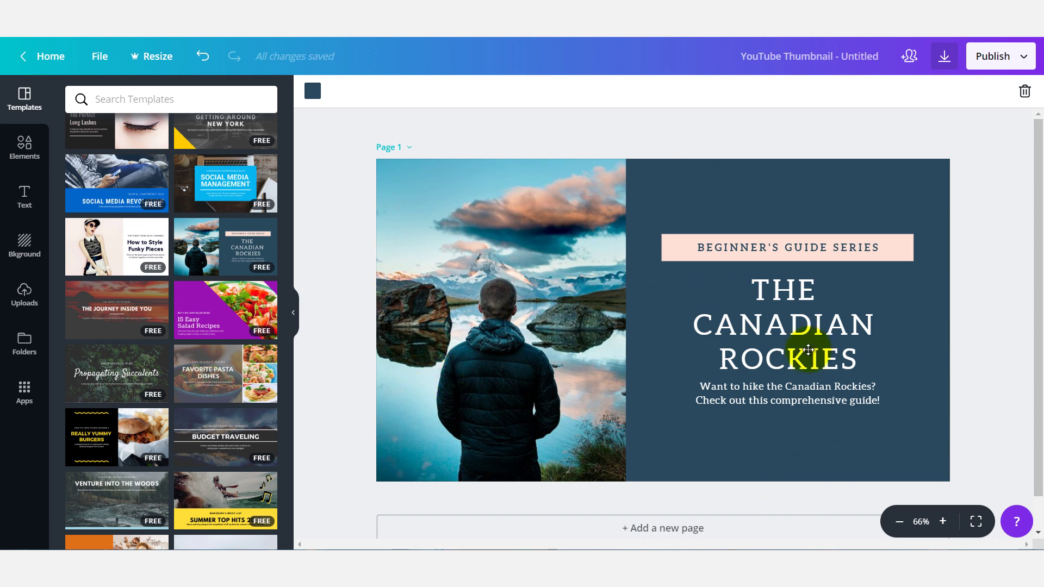
click(799, 291)
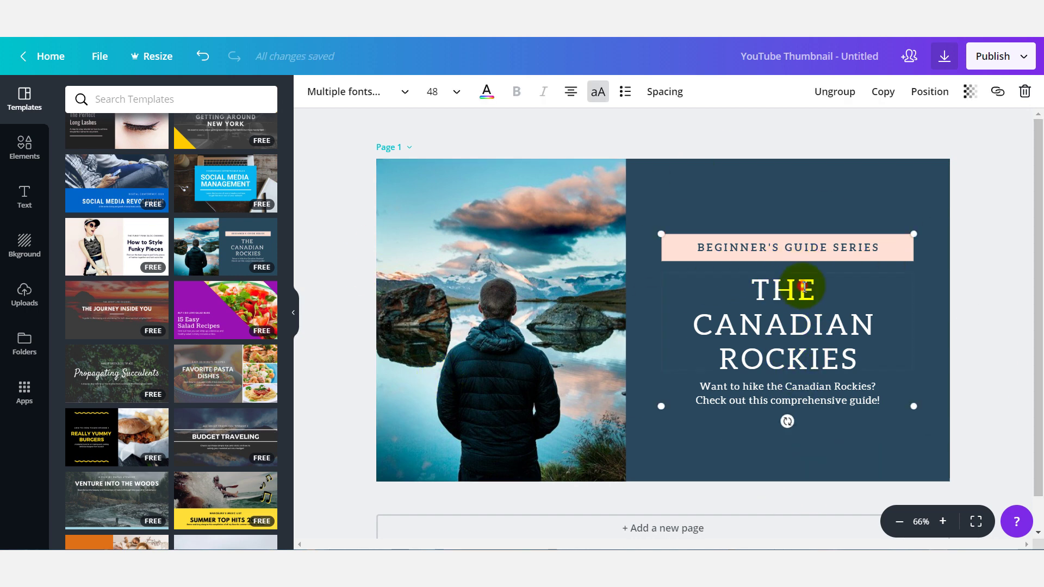
double_click(826, 293)
click(817, 295)
drag(810, 292, 742, 291)
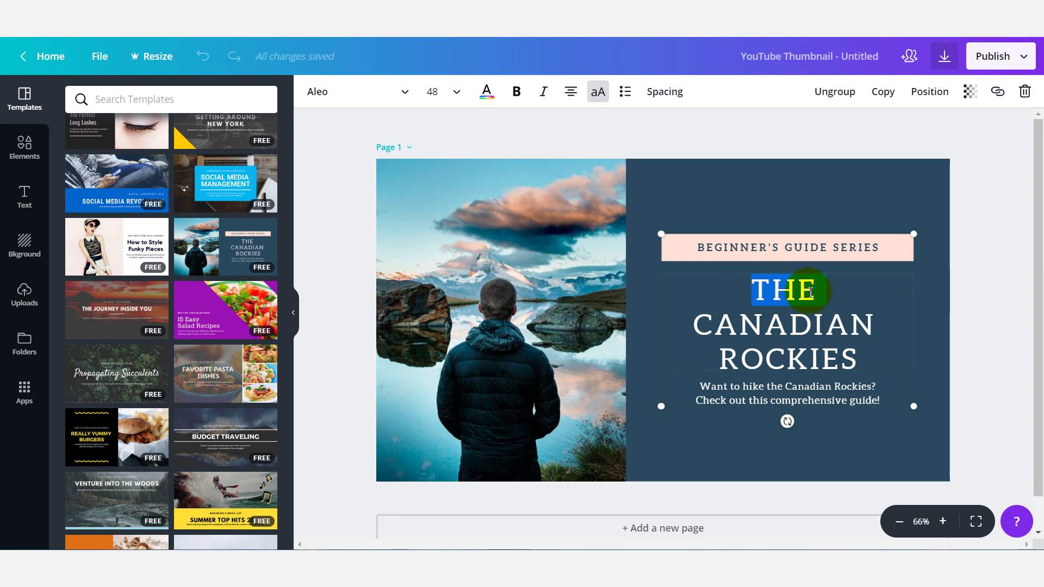
text(HKLHKJBK)
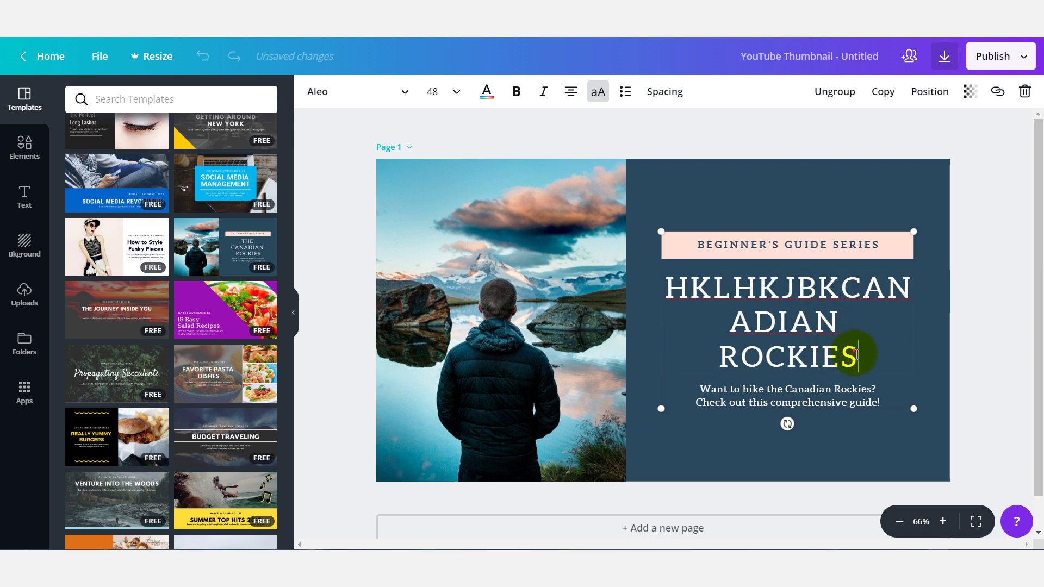
Select the word ROCKIES and the hiker photo, then dismiss the photo's context menu
drag(857, 354, 695, 345)
click(549, 345)
right_click(549, 345)
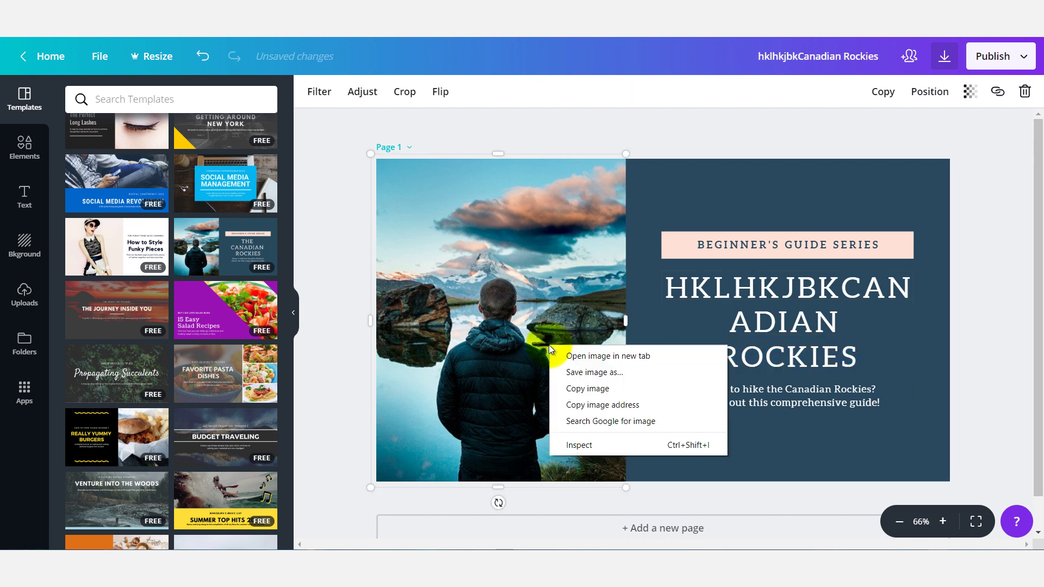
click(525, 330)
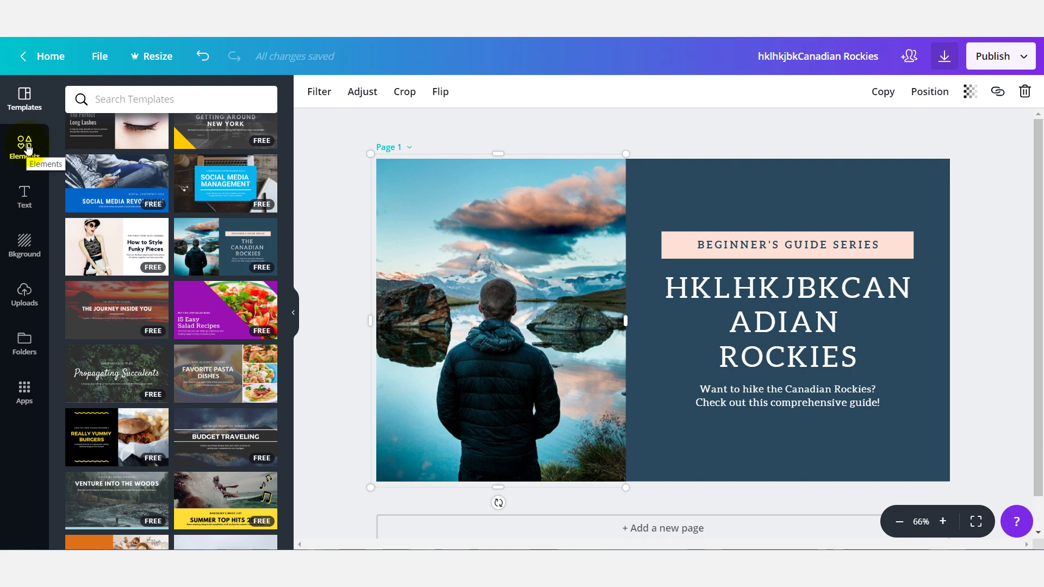
Try the dark starry, blue hexagon and misty mountain backgrounds on the thumbnail's right half
click(25, 245)
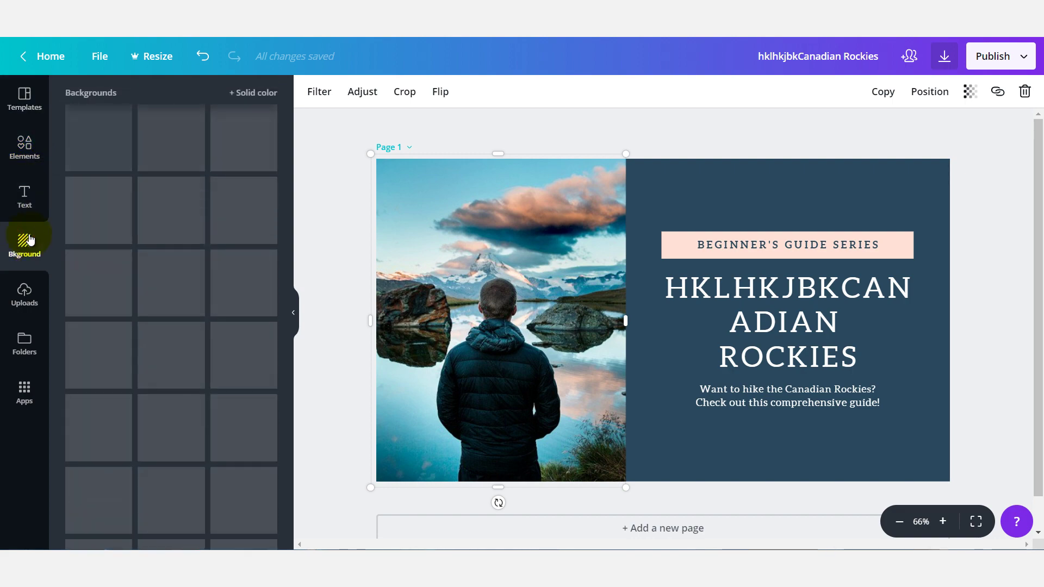
click(690, 349)
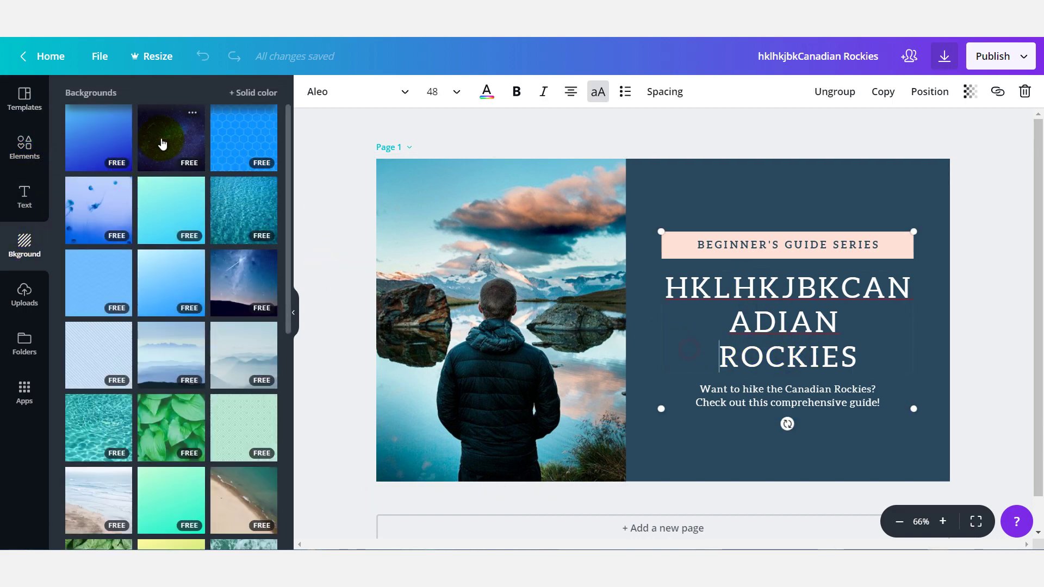
click(162, 142)
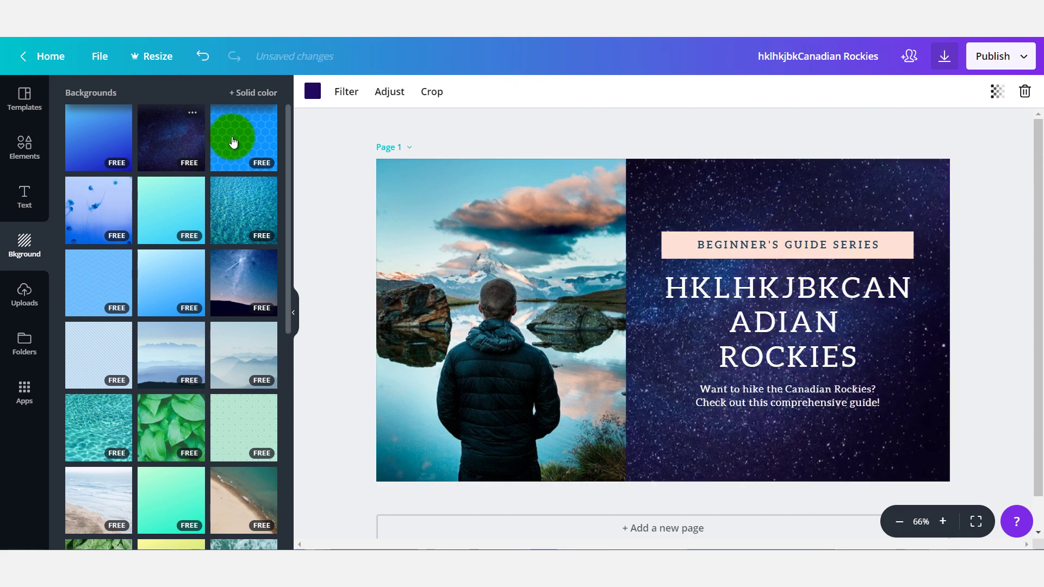
drag(263, 140, 832, 361)
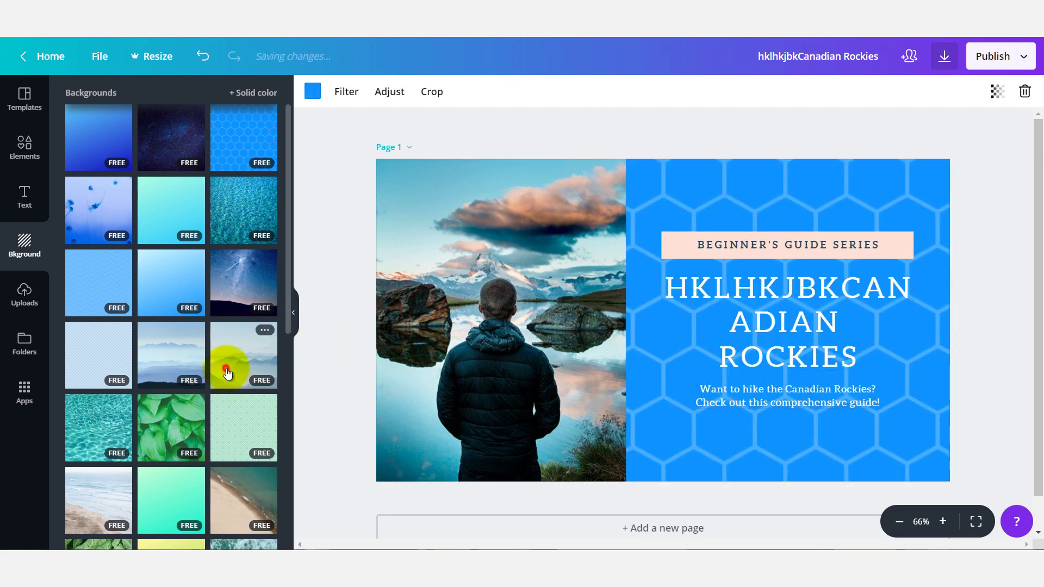
drag(491, 390, 586, 398)
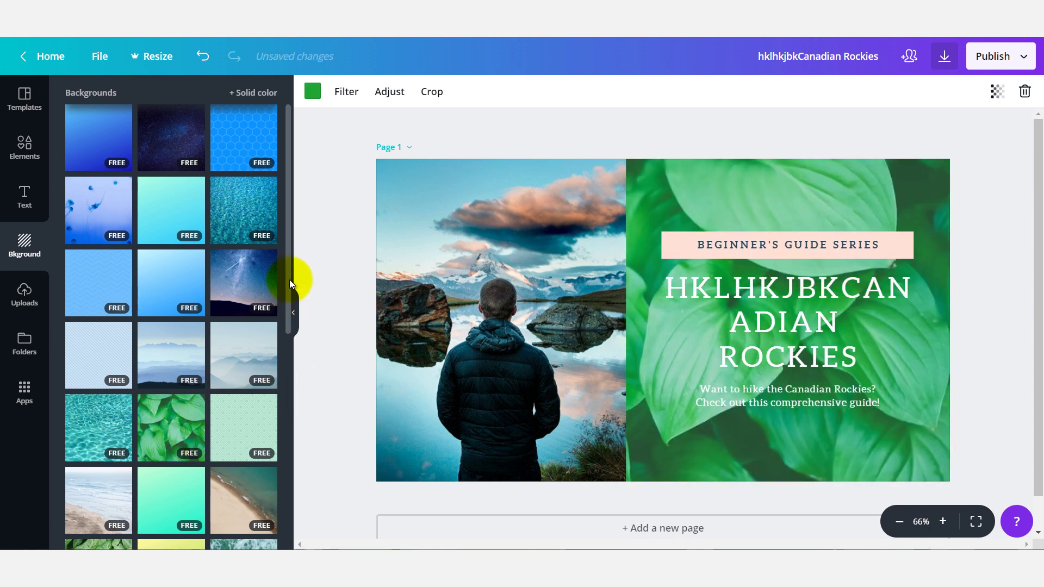
Apply the white-veined leaves background, then settle on the turquoise water background
drag(290, 280, 292, 383)
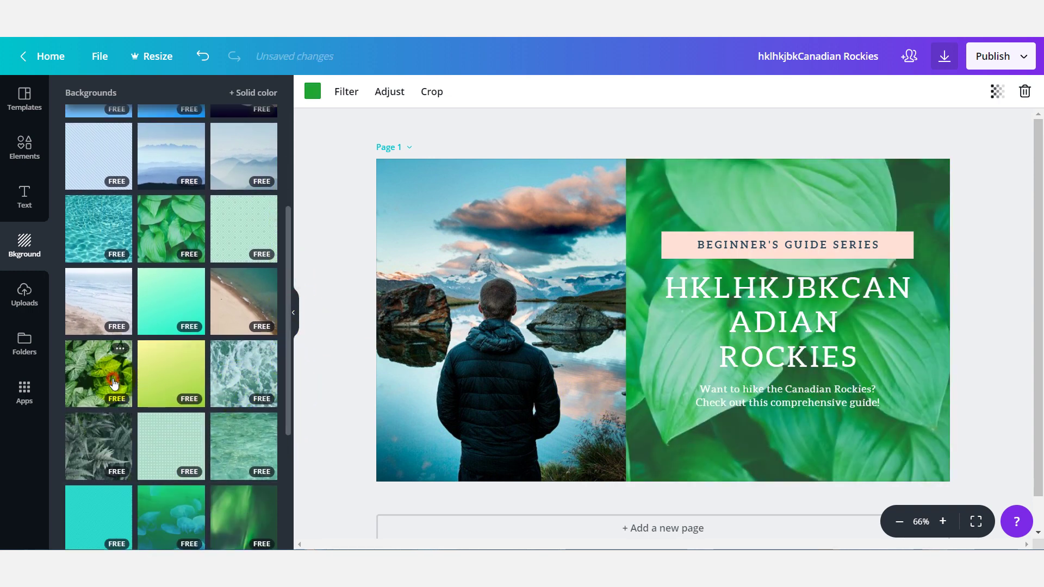
click(114, 384)
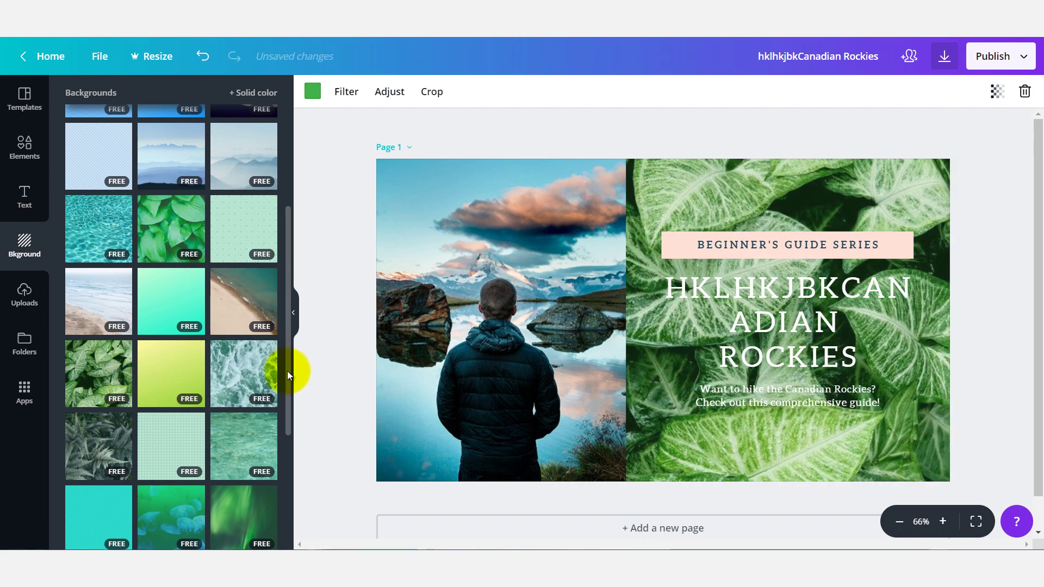
scroll(273, 366, down, 2)
click(235, 351)
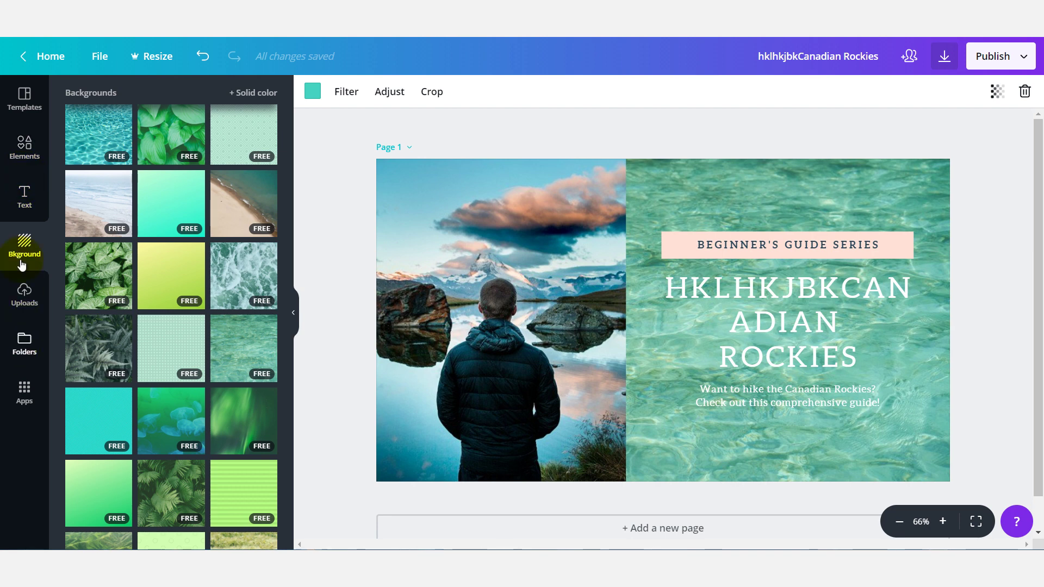
click(733, 359)
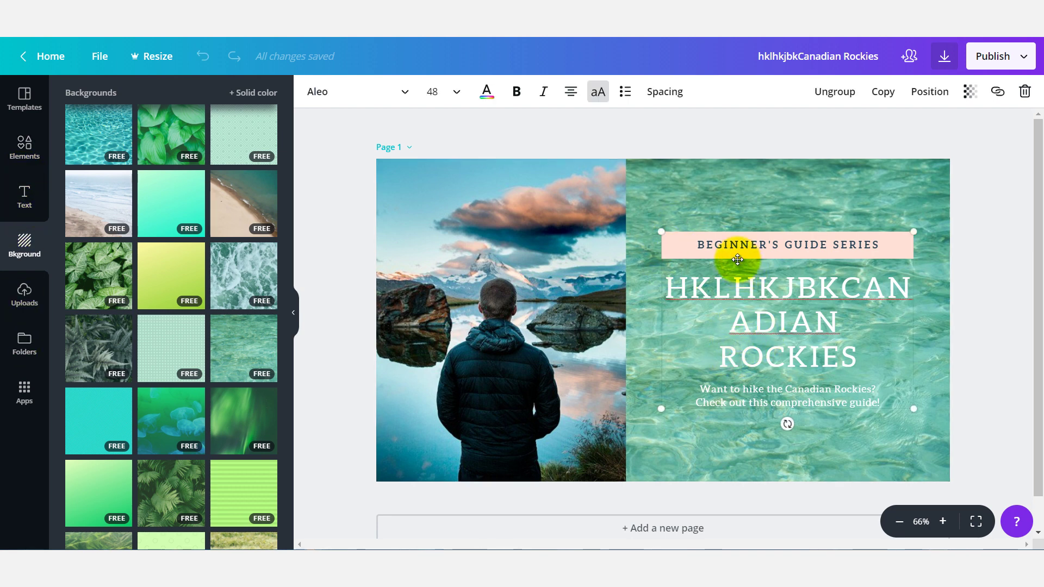
click(729, 203)
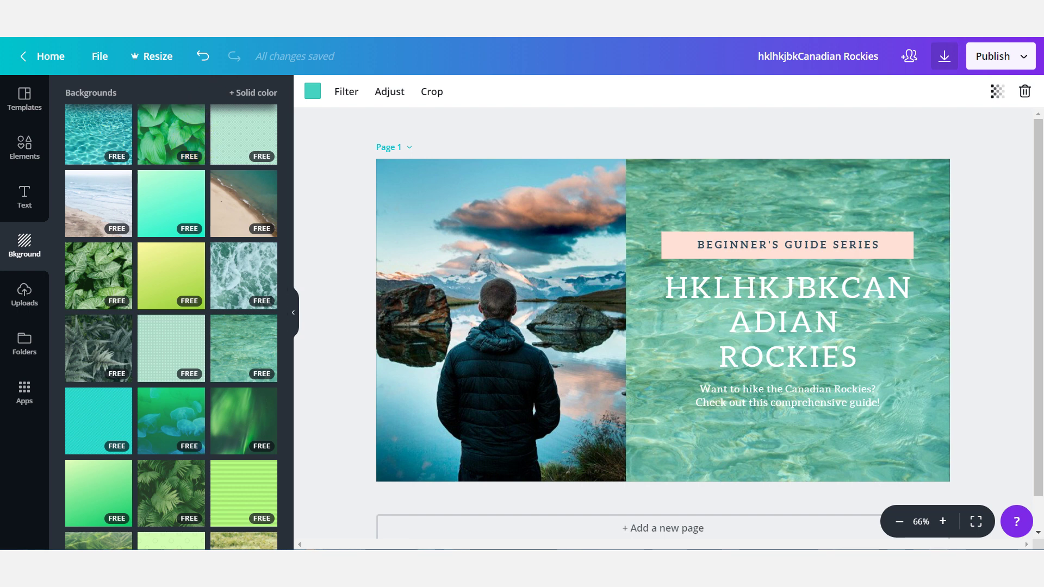
key(alt+Tab)
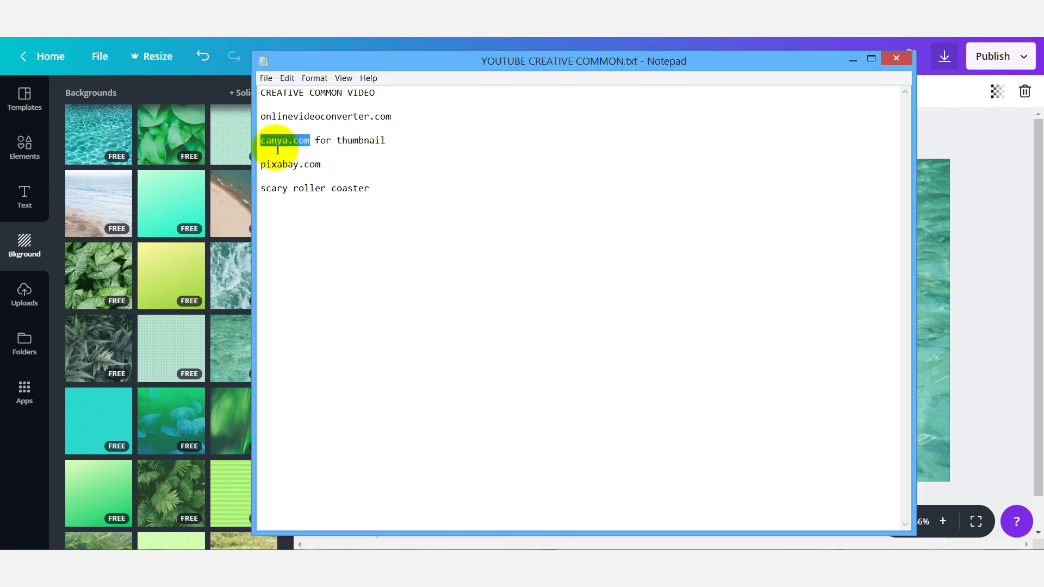
Copy the pixabay.com address from the notes and paste-and-go to it in the browser
click(318, 166)
drag(318, 166, 280, 164)
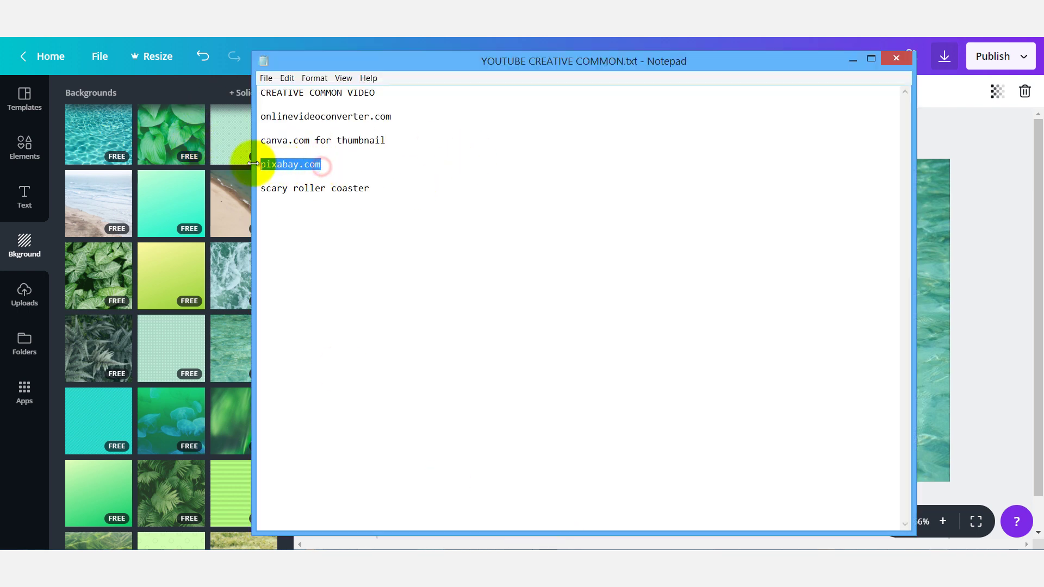
right_click(287, 164)
click(308, 203)
key(alt+Tab)
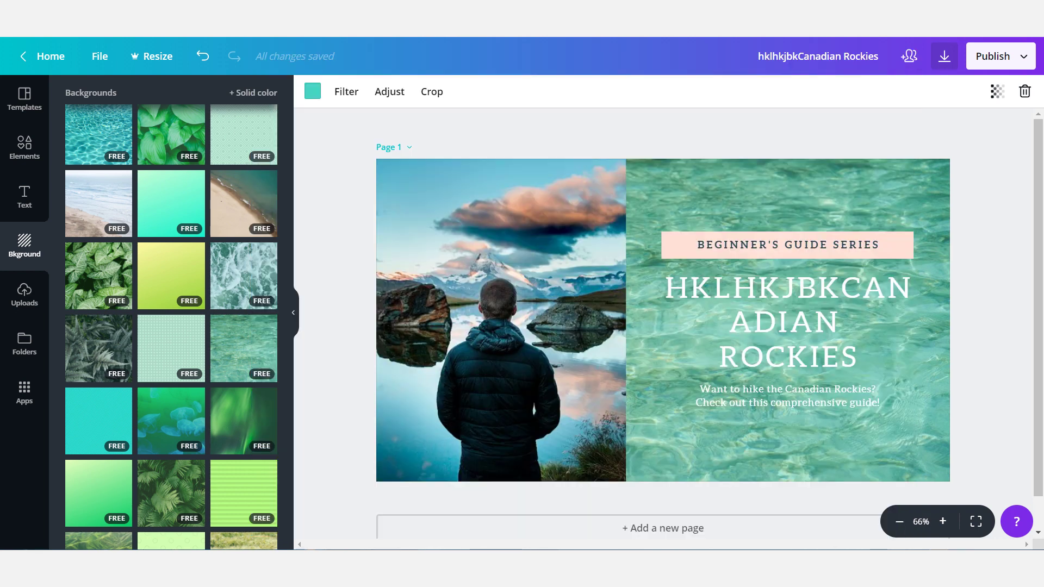
right_click(425, 36)
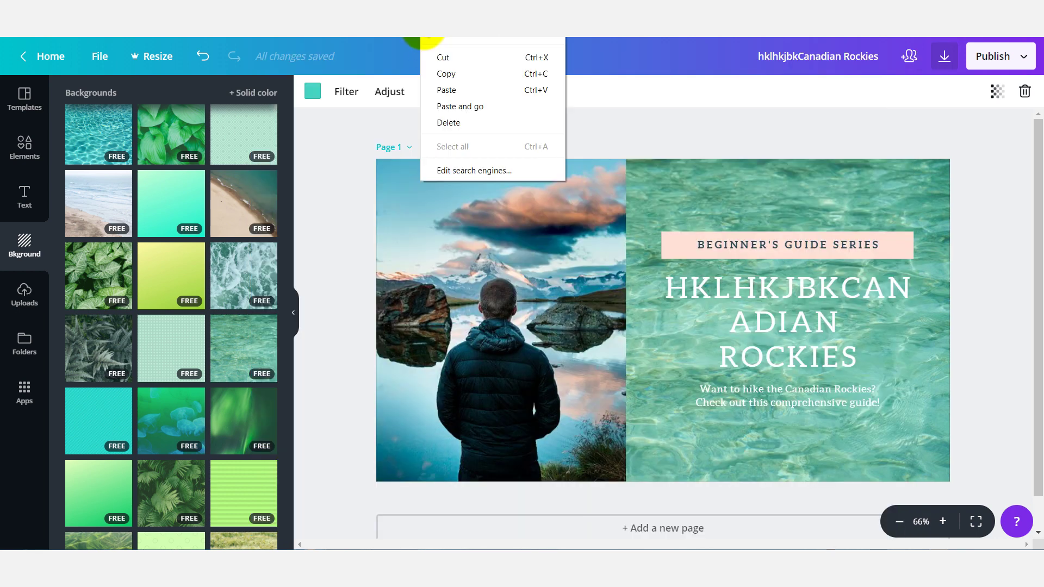
click(469, 107)
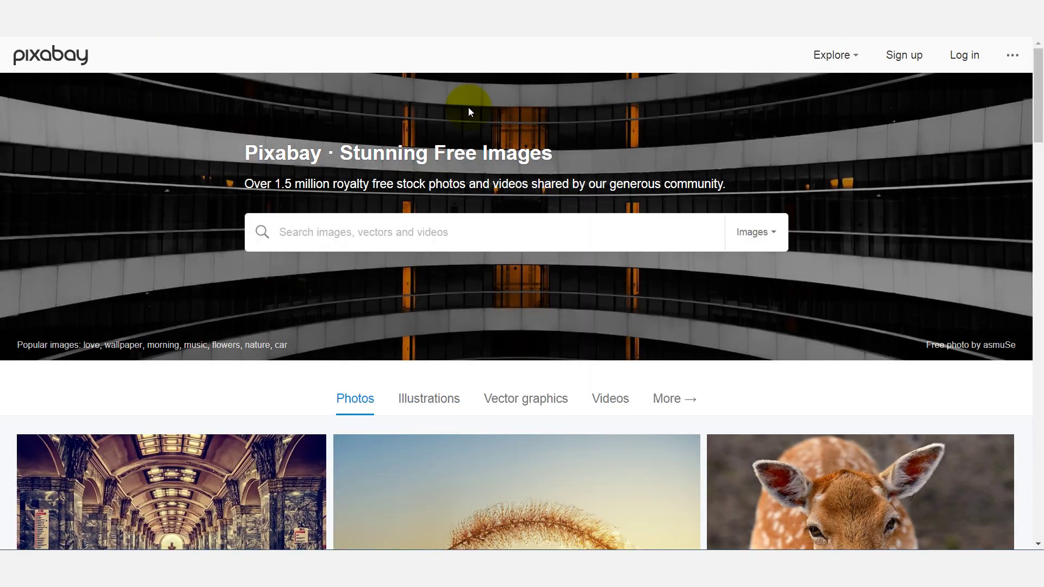
Search Pixabay for 'fitness' and scroll through the 3,419 free image results
drag(1037, 105, 1026, 58)
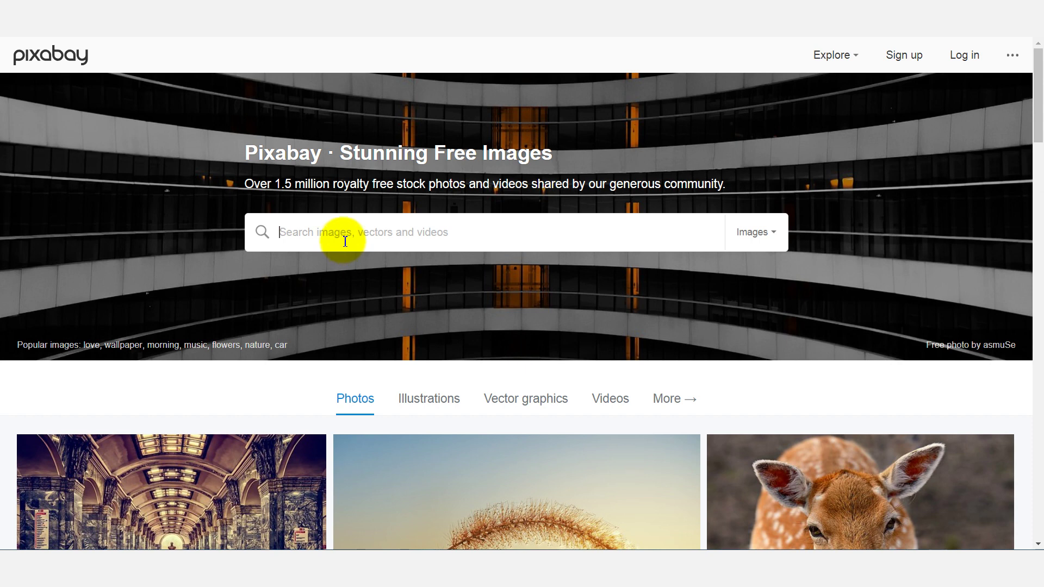
text(f)
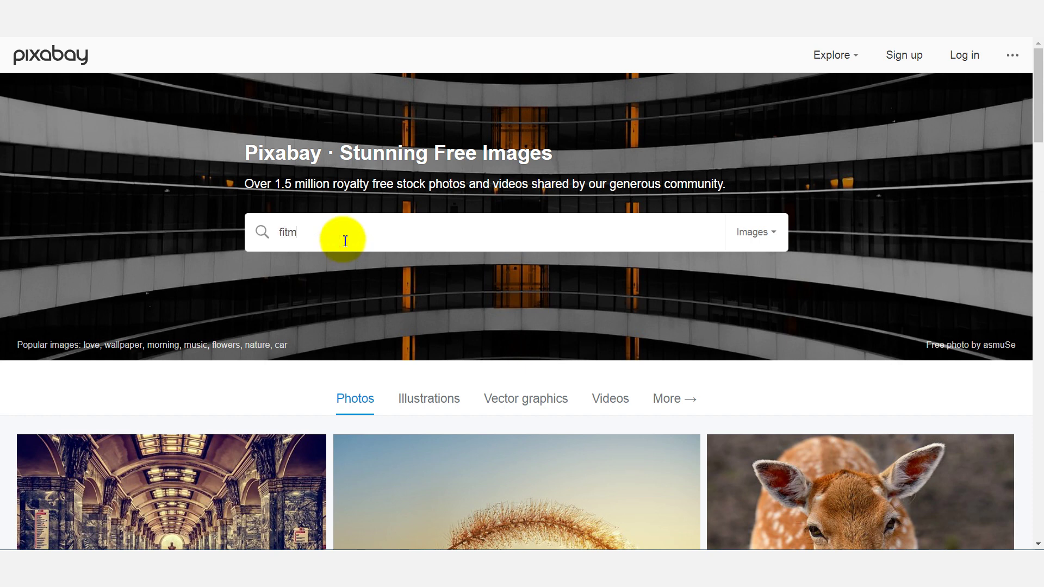
text(itness)
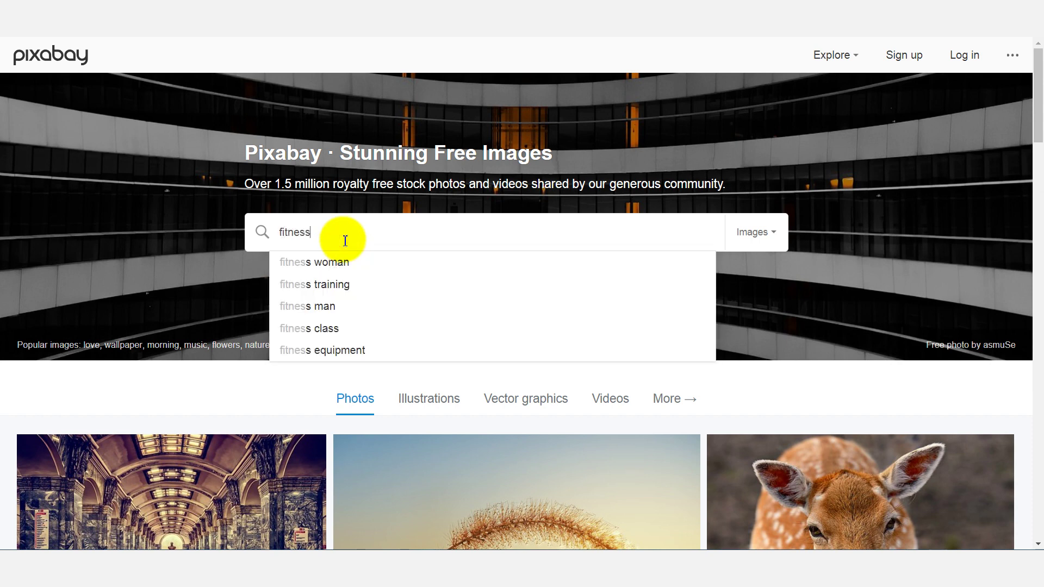
key(Return)
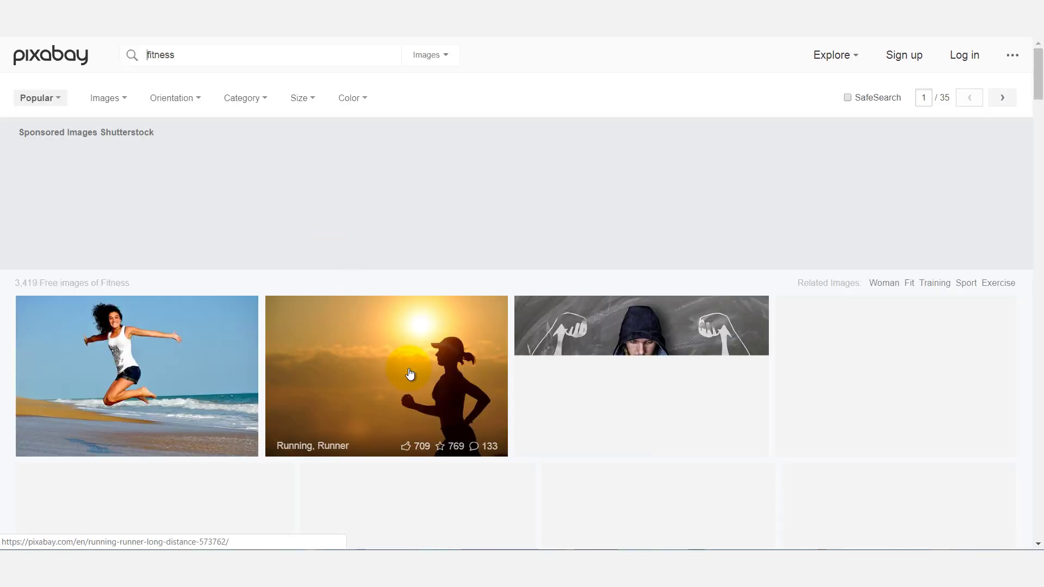
drag(1038, 70, 1039, 111)
scroll(1039, 112, down, 3)
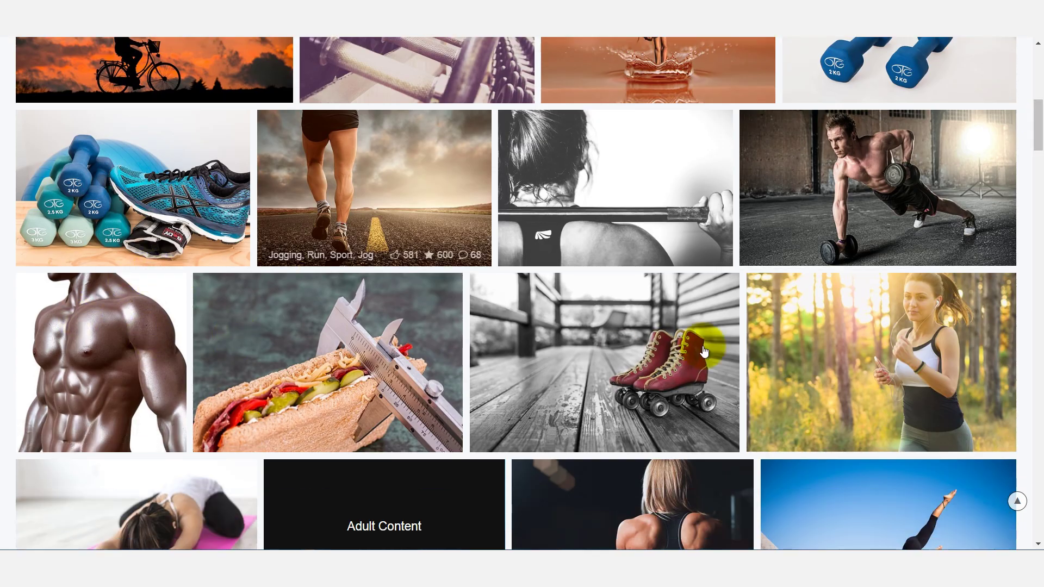
drag(1037, 123, 1038, 169)
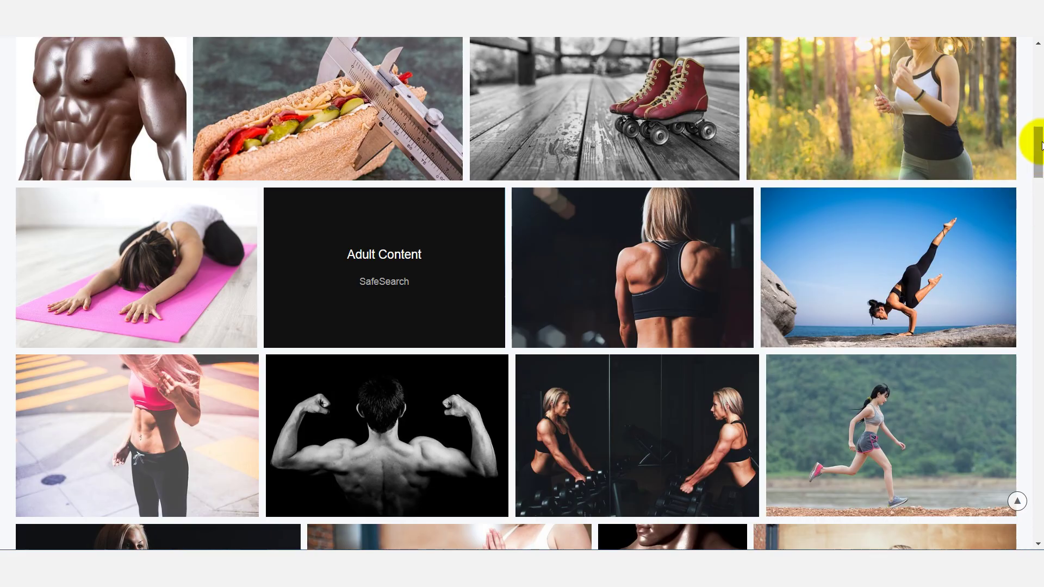
drag(1038, 140, 1039, 69)
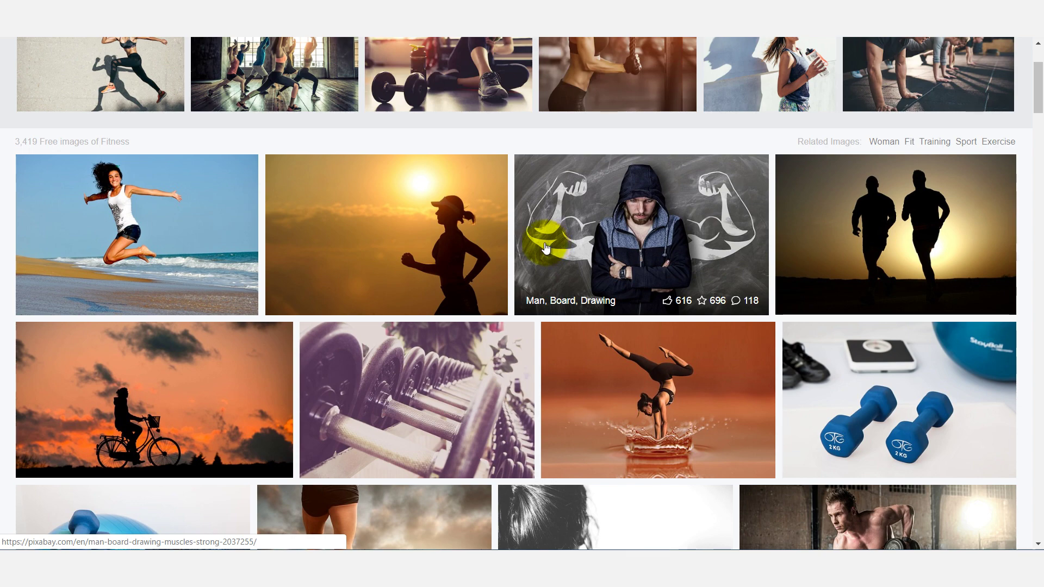
drag(1035, 93, 1035, 65)
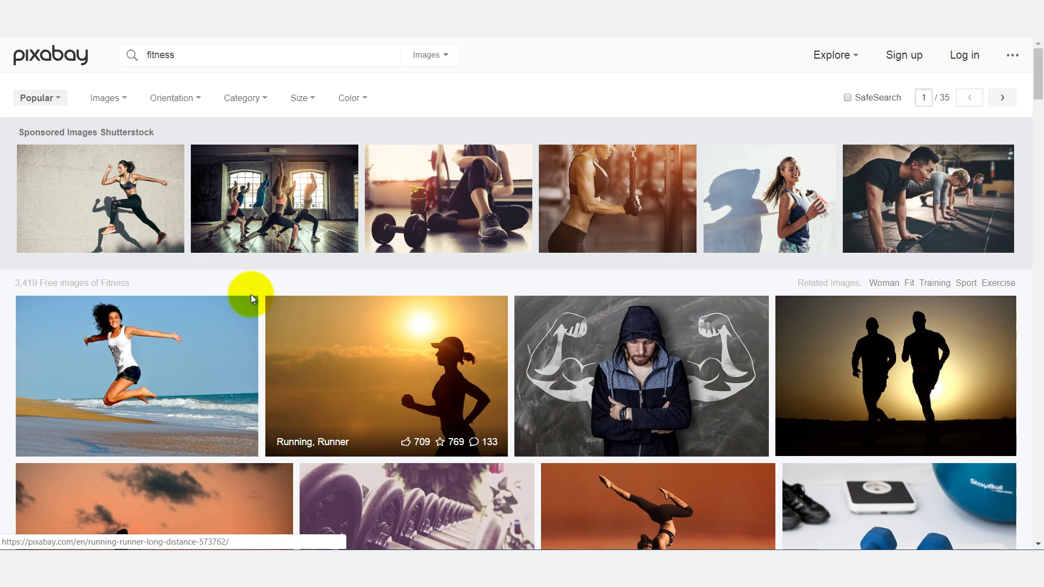
drag(1037, 76, 1039, 133)
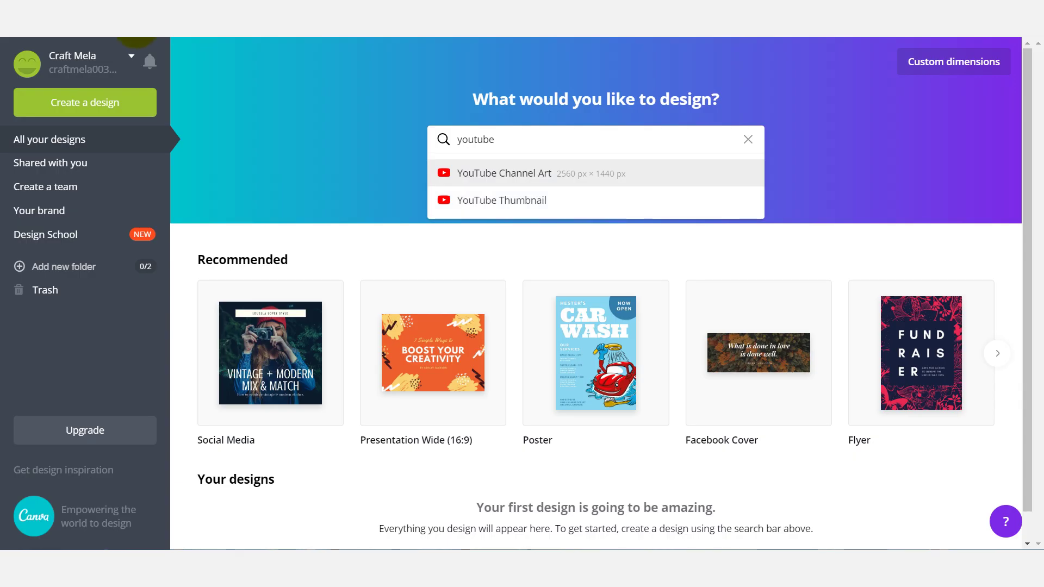
Load the YouTube site by entering 'youtube' in the address bar
click(137, 26)
text(youtube)
key(Return)
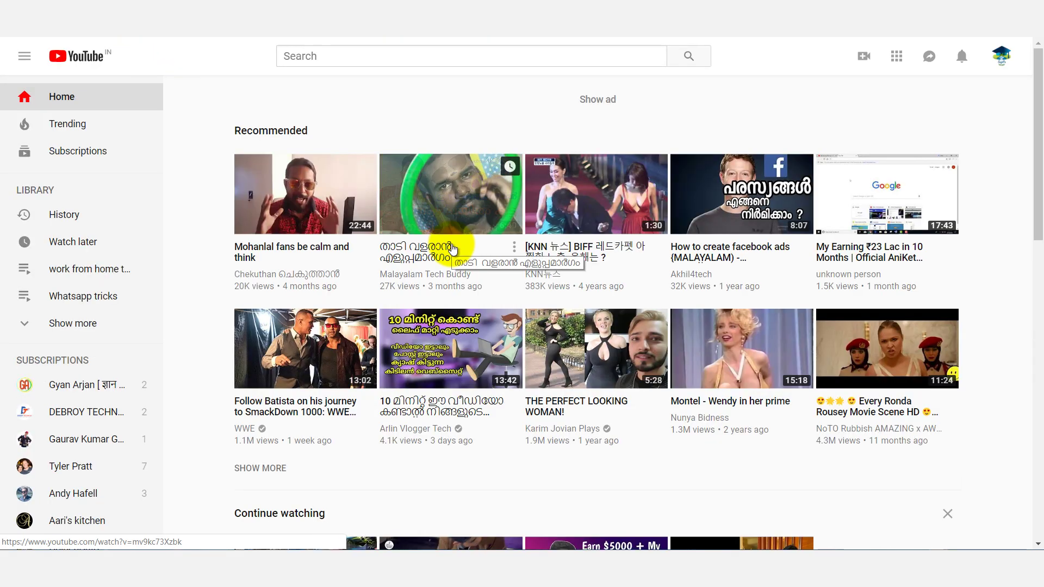
scroll(1030, 174, down, 15)
Copy the phrase 'scary roller coaster' from the Notepad notes file
click(548, 547)
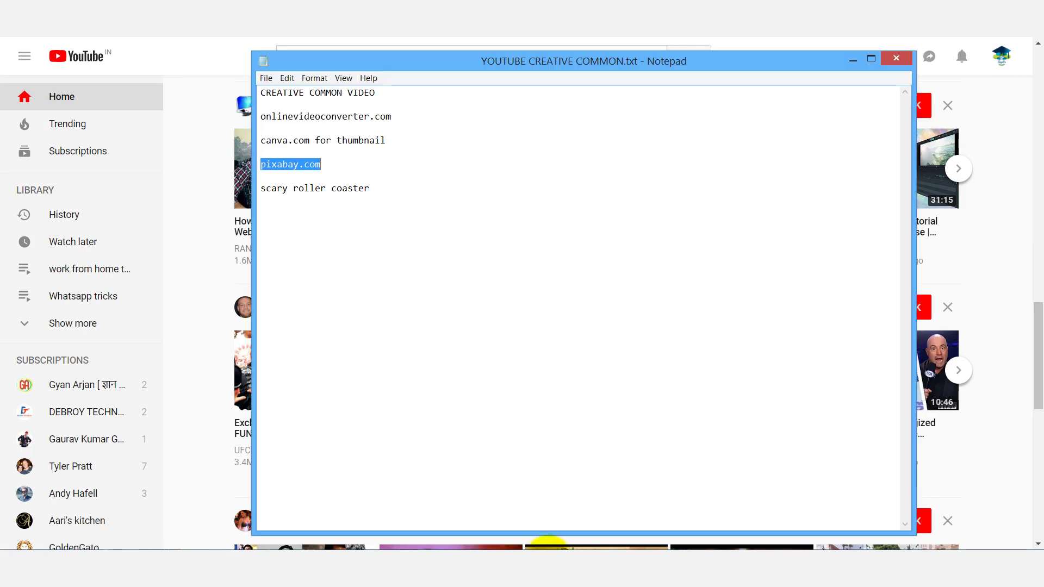
click(372, 188)
drag(371, 188, 240, 185)
right_click(317, 190)
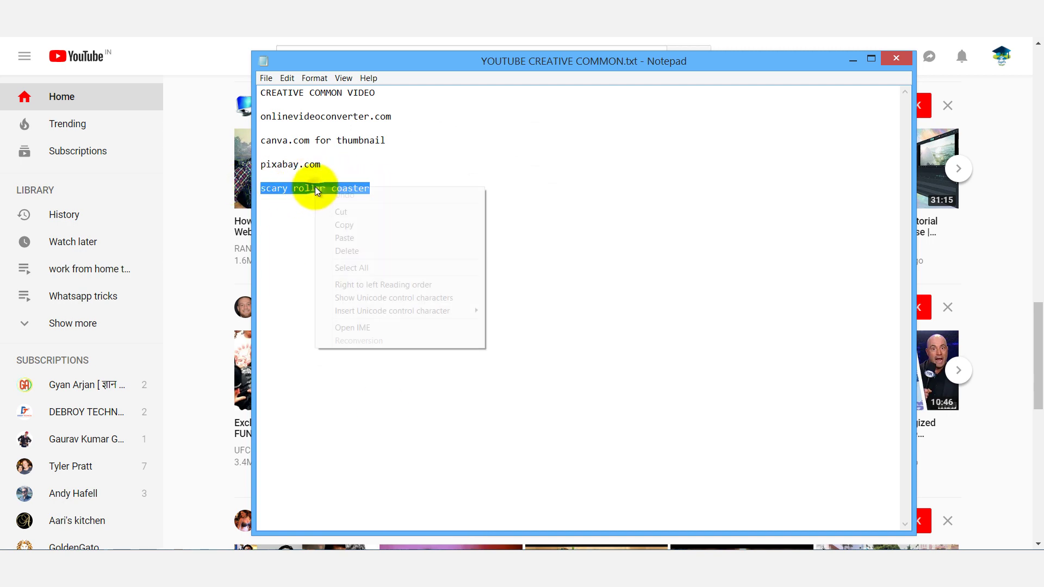
click(344, 225)
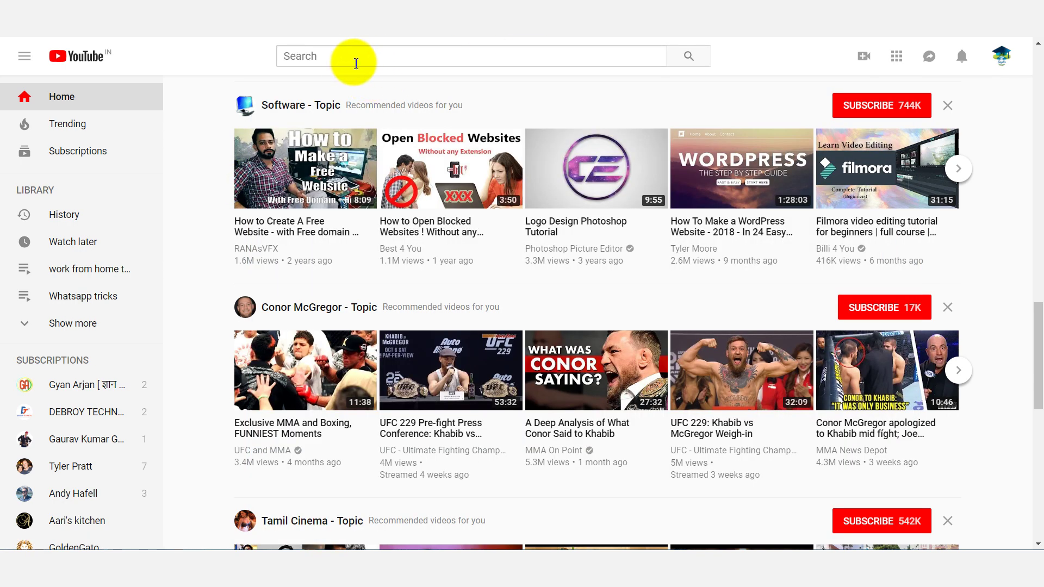
Paste the copied phrase into YouTube's search and search for 'scary roller coasters'
click(346, 56)
right_click(344, 56)
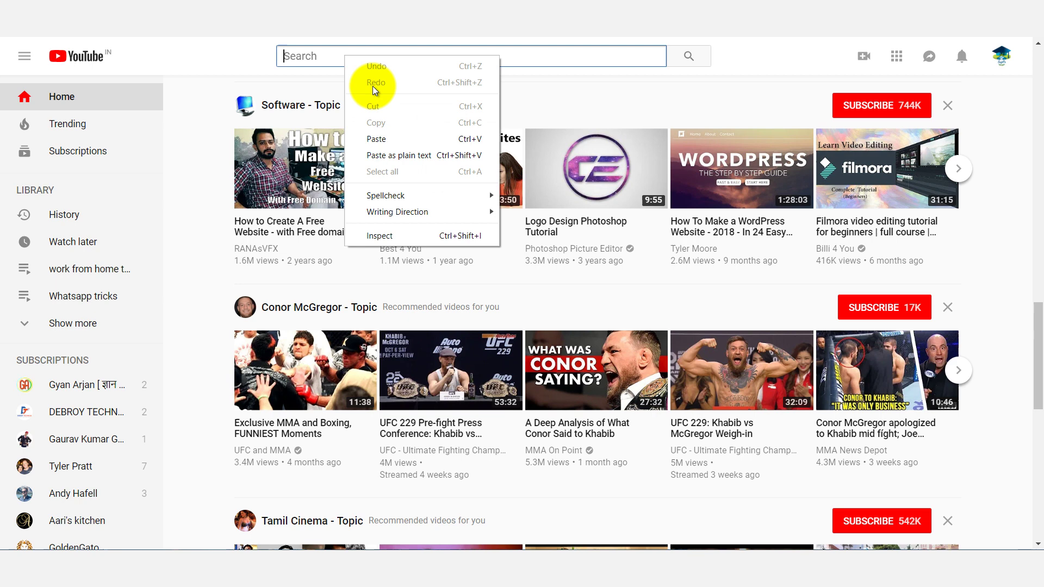
click(395, 142)
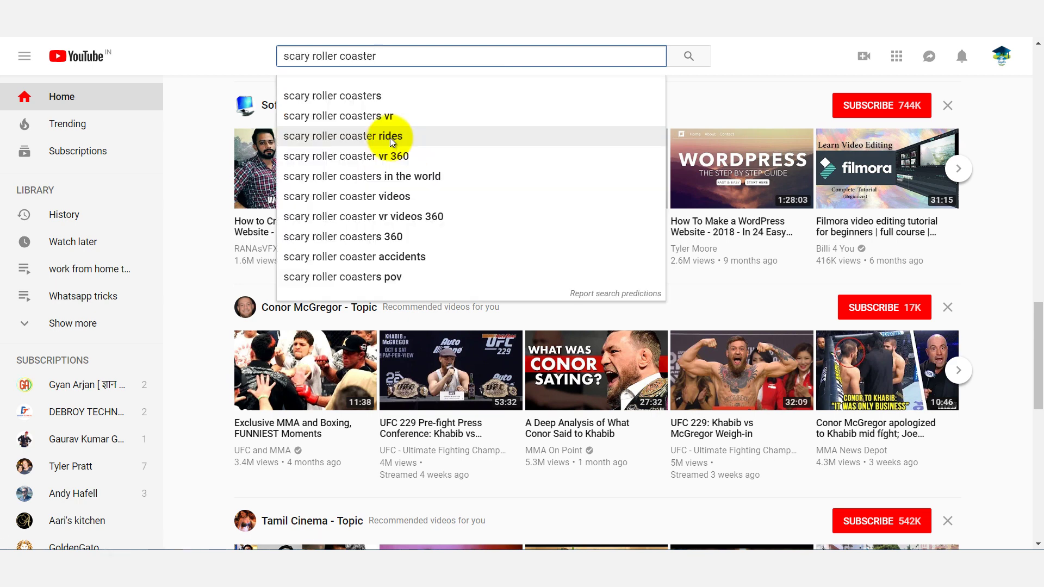
click(370, 97)
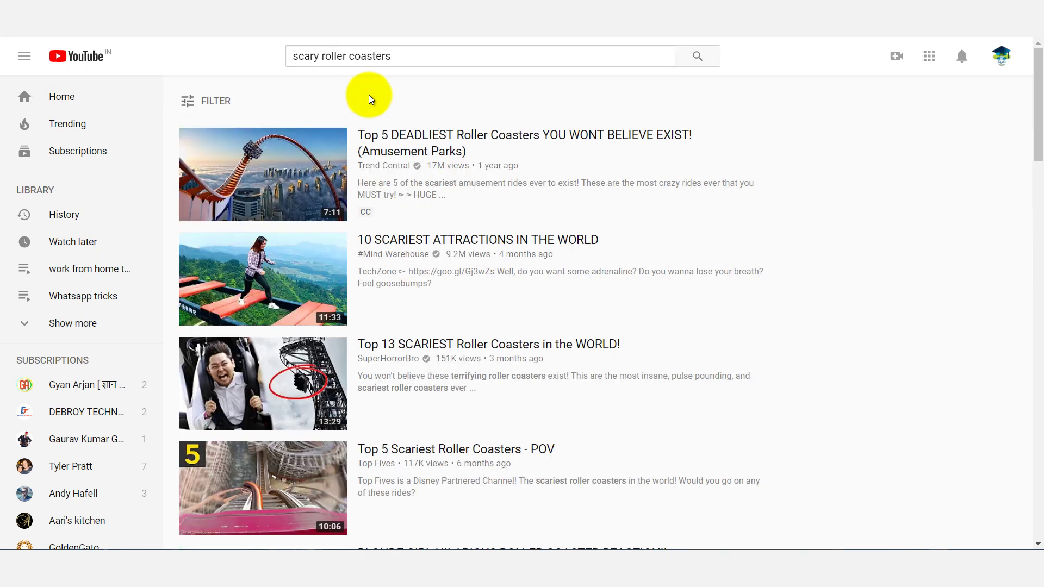
Filter the results to Creative Commons and open the Jennifer and Andrea video
click(187, 101)
click(740, 257)
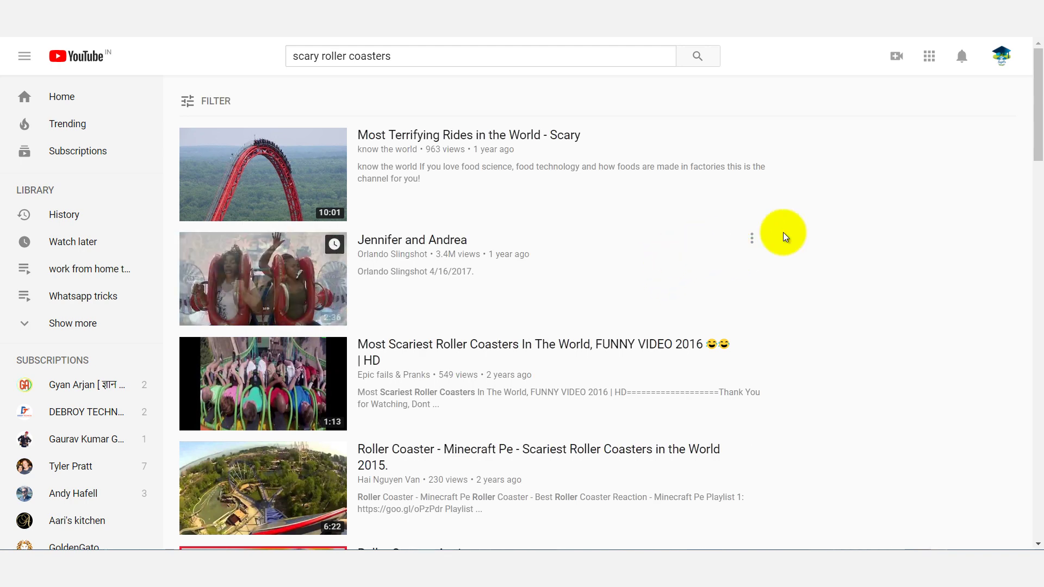
drag(1039, 153, 1040, 173)
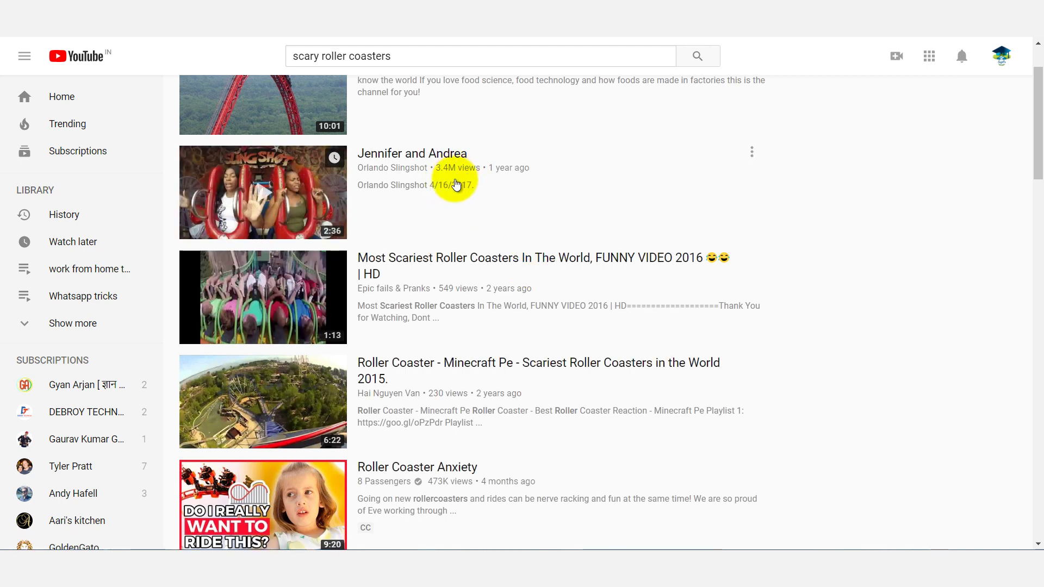
click(415, 171)
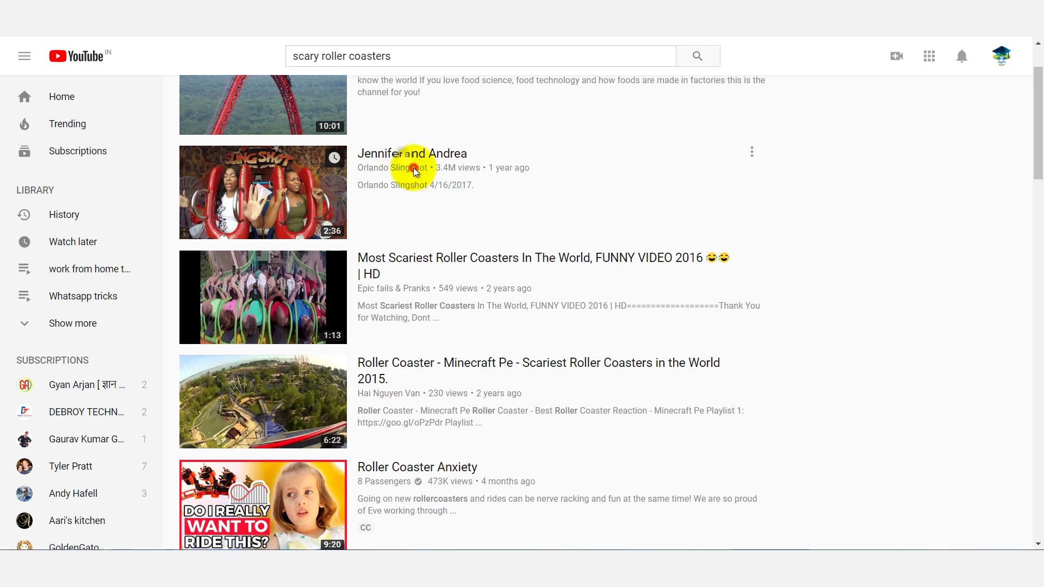
click(401, 154)
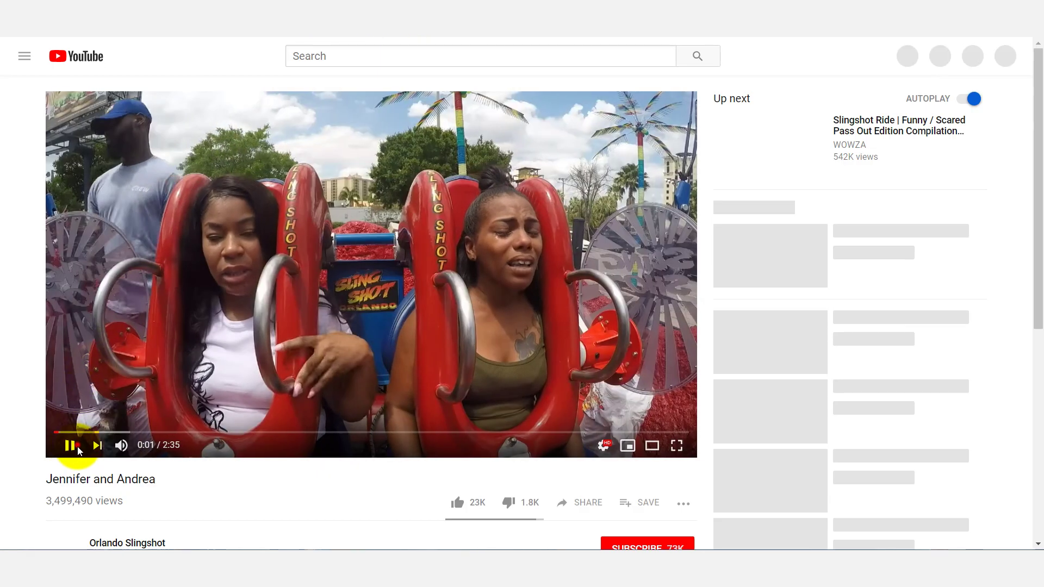
Pause the Jennifer and Andrea video, confirm its Creative Commons Attribution license, then return to results
click(70, 446)
drag(1039, 141, 1040, 242)
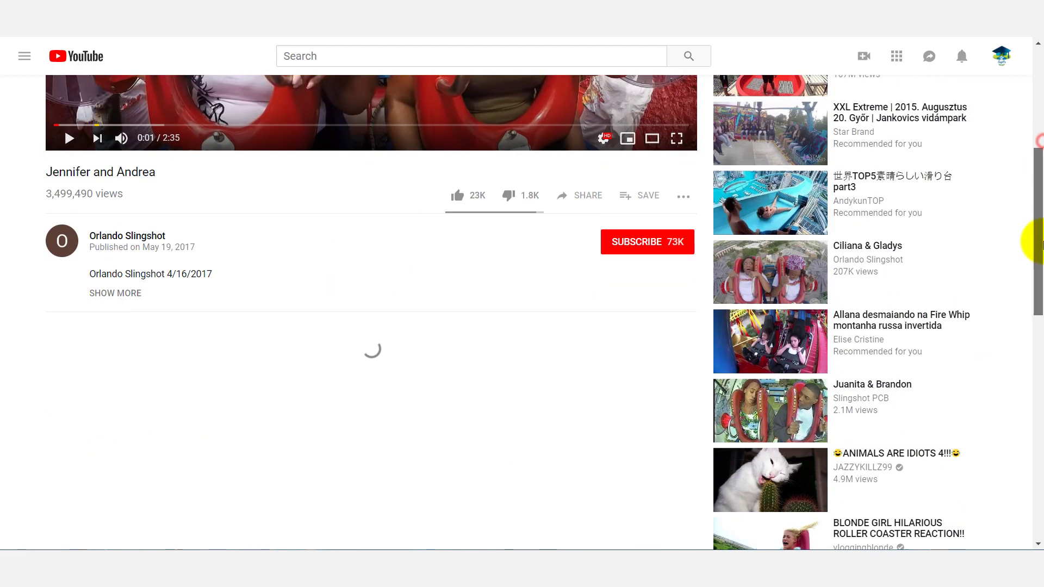
click(133, 294)
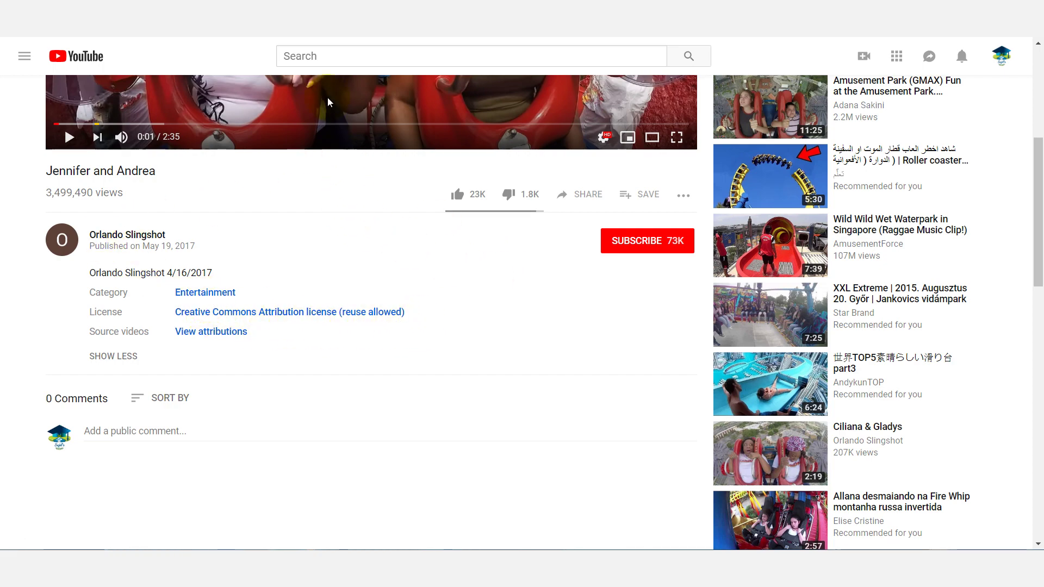
drag(1037, 220, 1029, 142)
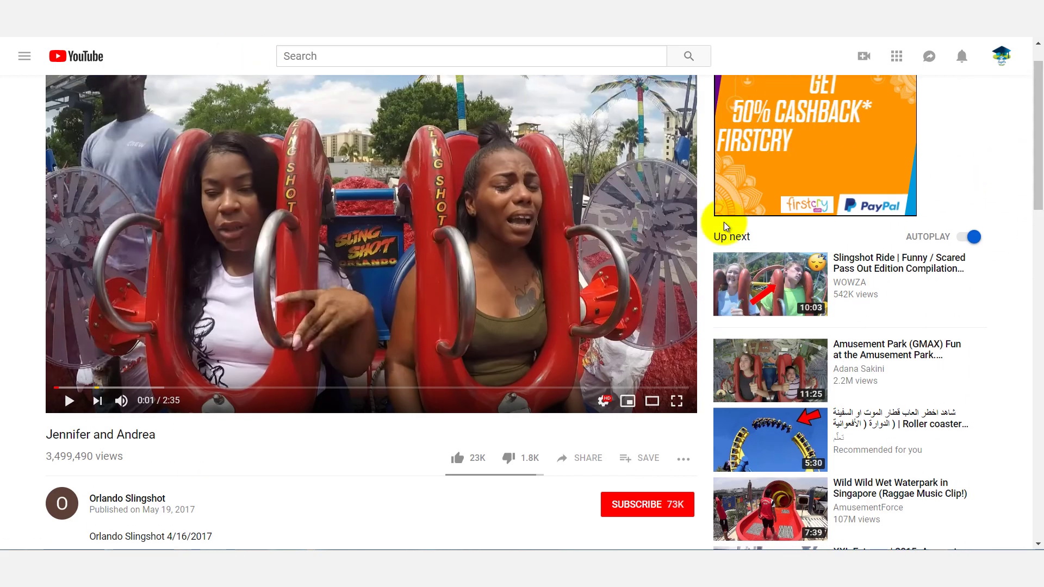
key(alt+Left)
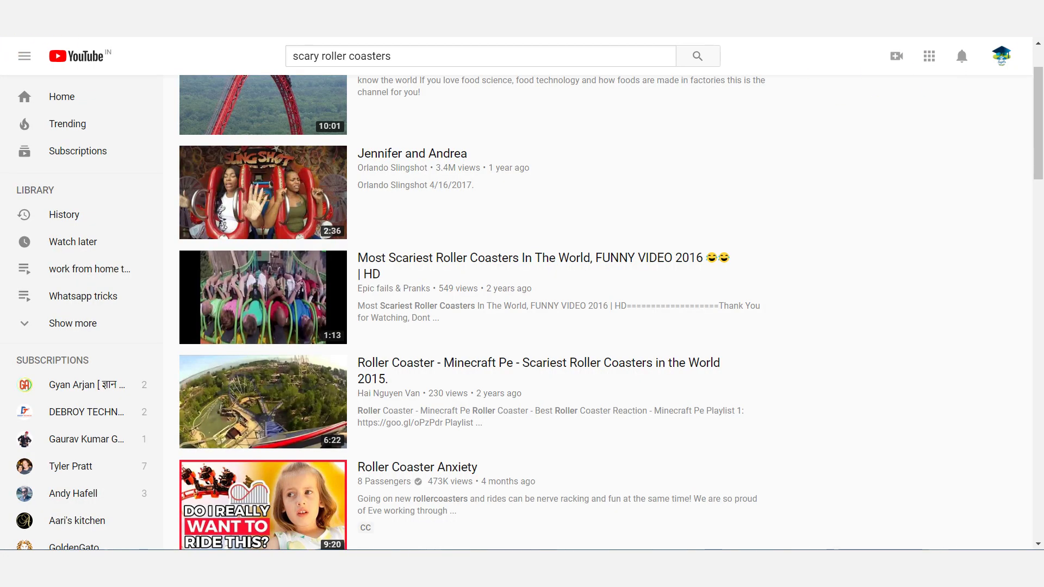
Rerun the 'scary roller coasters' search and open the Trend Central channel page
drag(1039, 118, 1039, 177)
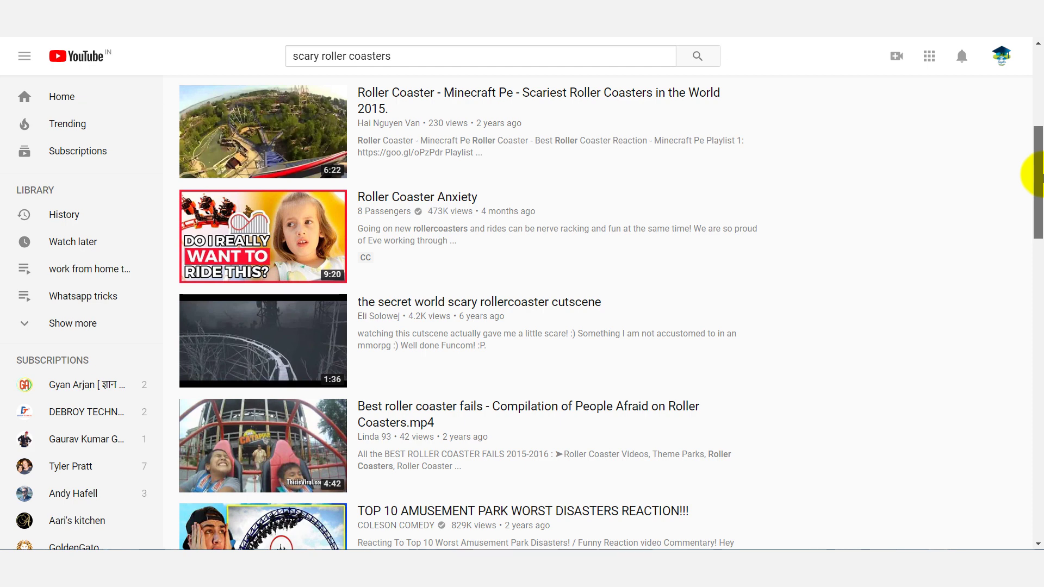
click(697, 57)
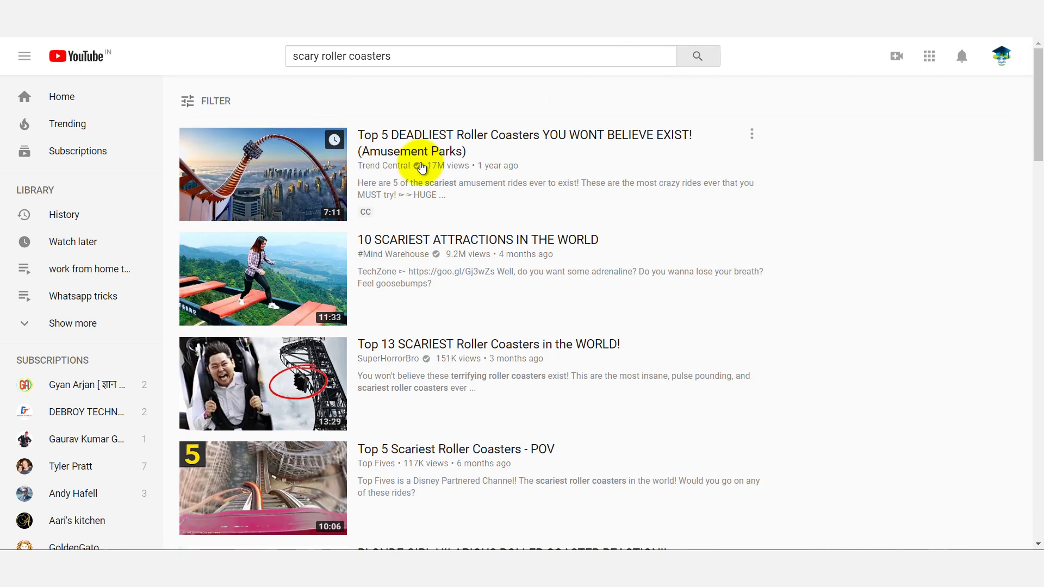
mouse_move(438, 140)
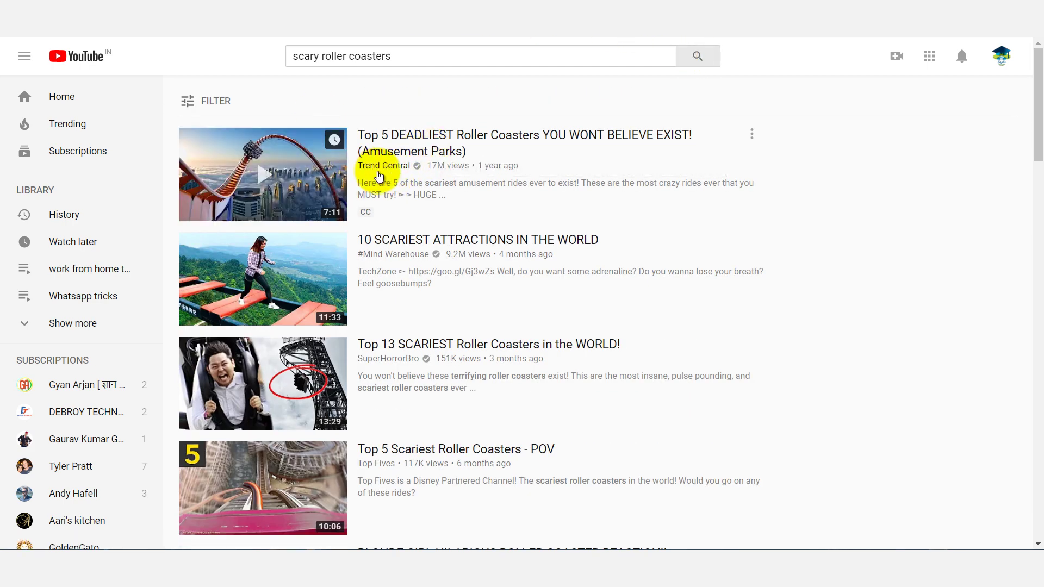
click(399, 177)
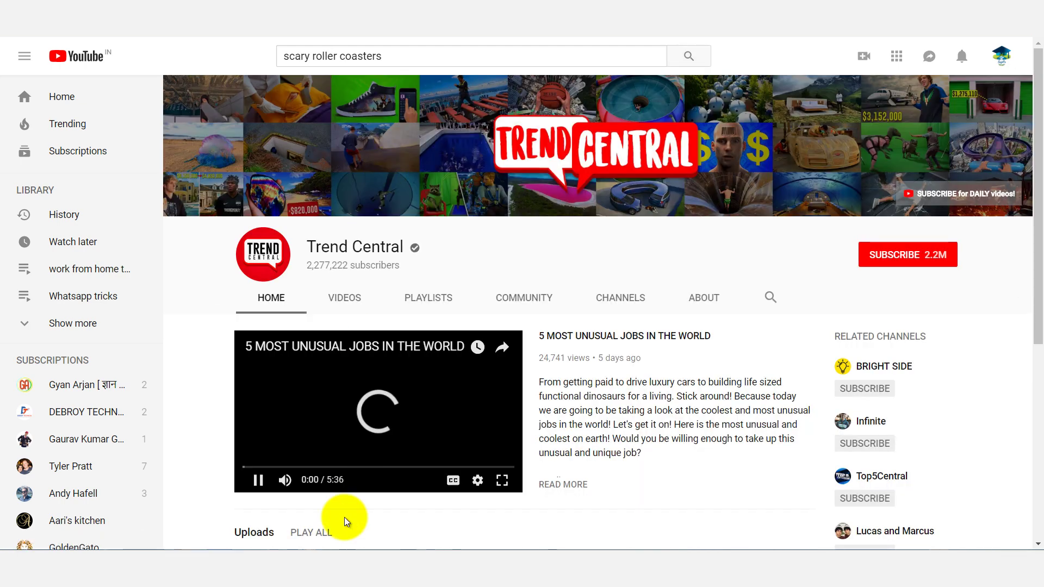
Pause the channel trailer, browse the channel page, and go back to the search results
click(259, 480)
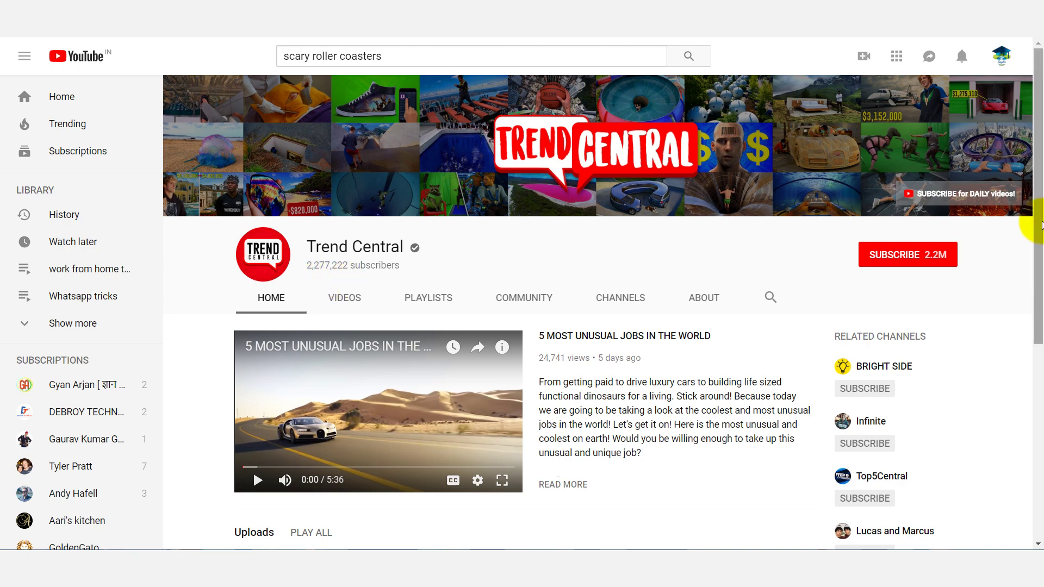
drag(1039, 223, 1039, 382)
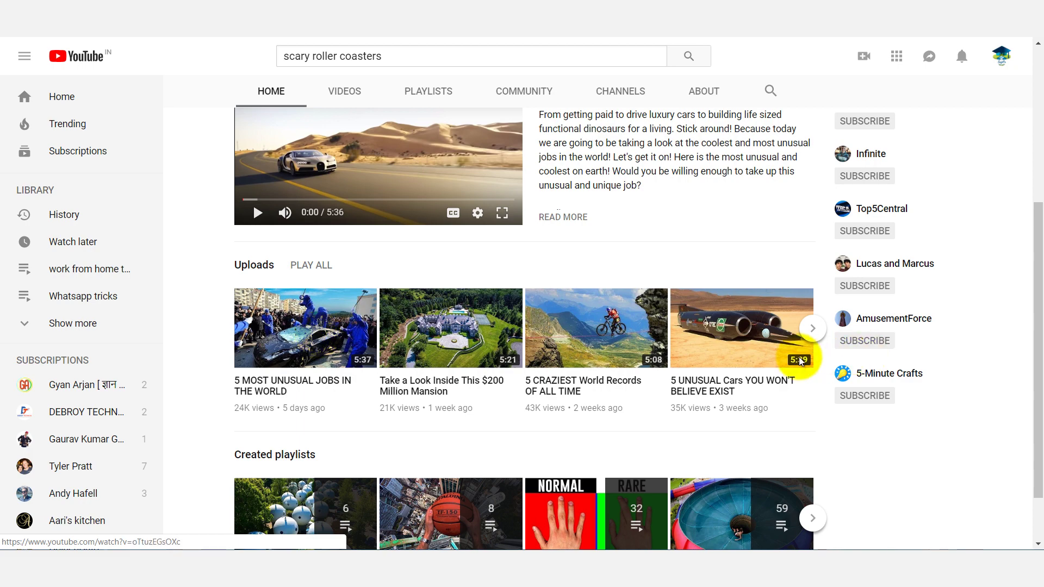
drag(1036, 326, 1040, 419)
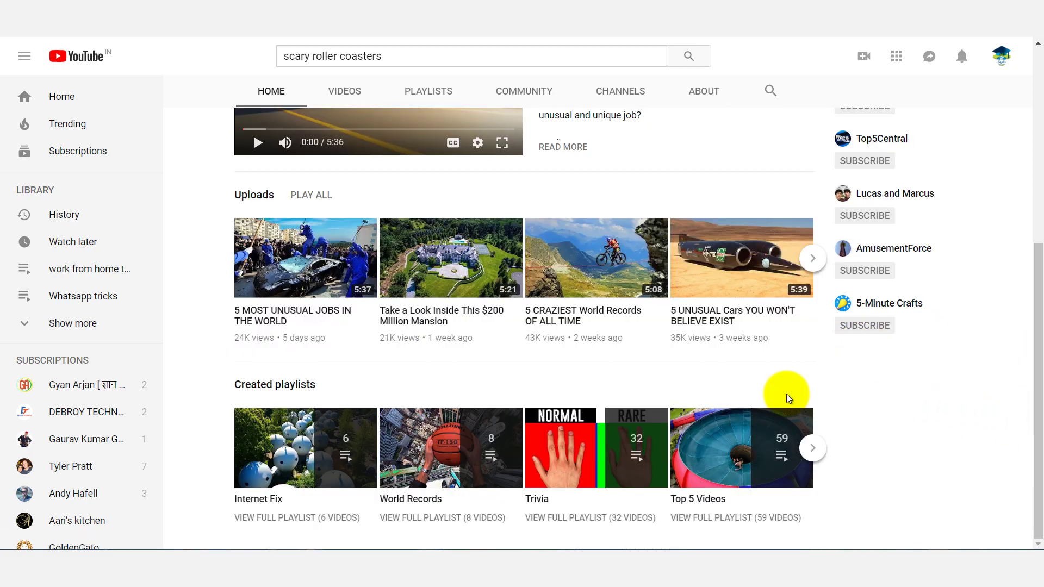
drag(1033, 361, 1033, 279)
key(alt+Left)
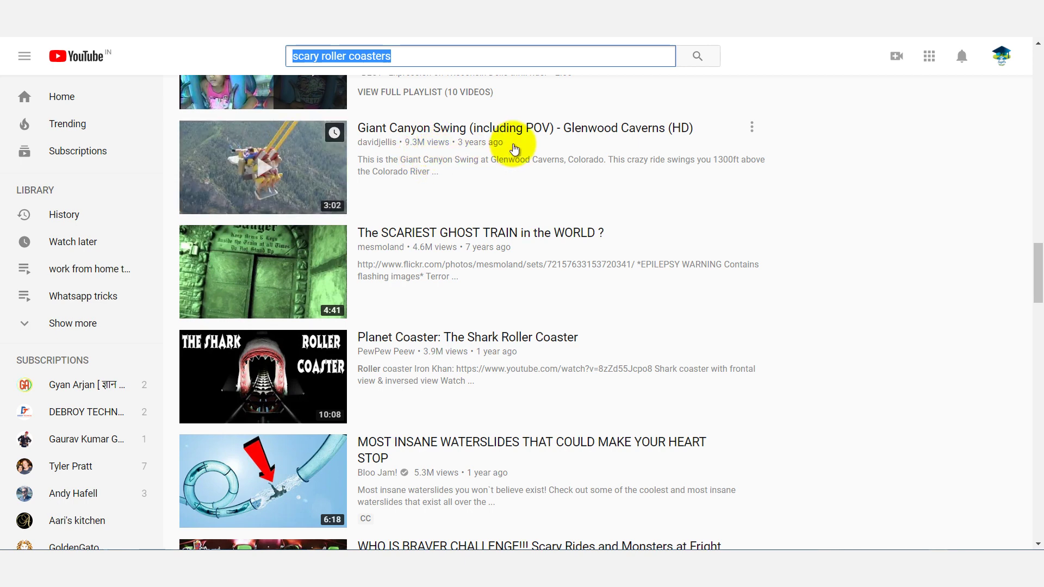
mouse_move(417, 257)
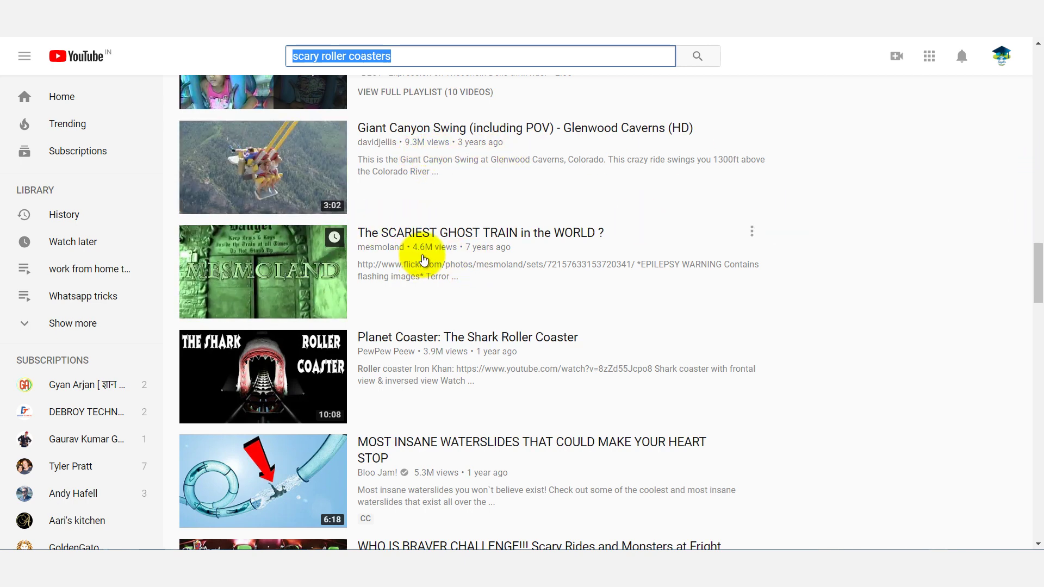
mouse_move(421, 365)
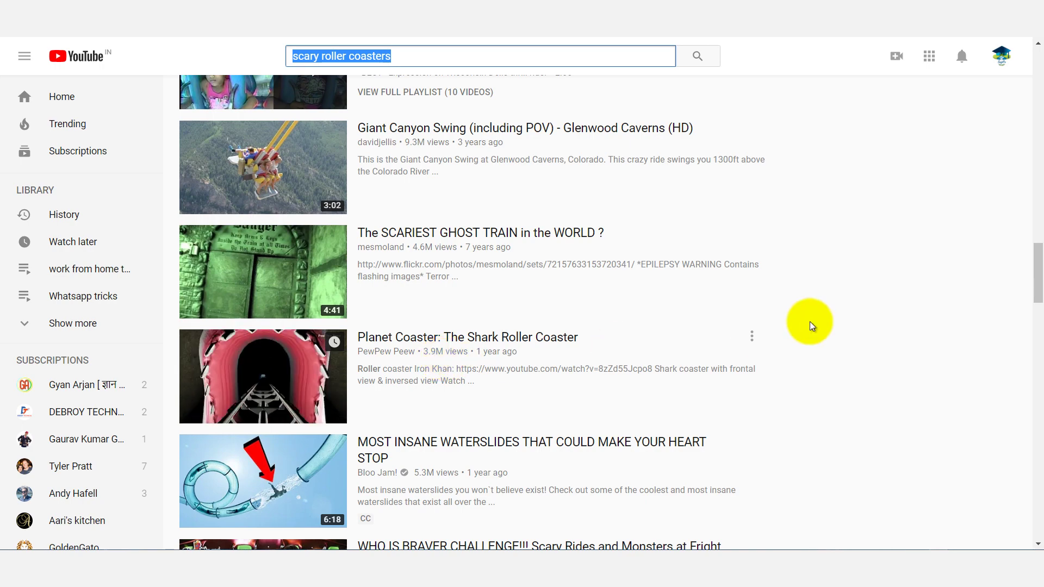
drag(1038, 266, 1040, 325)
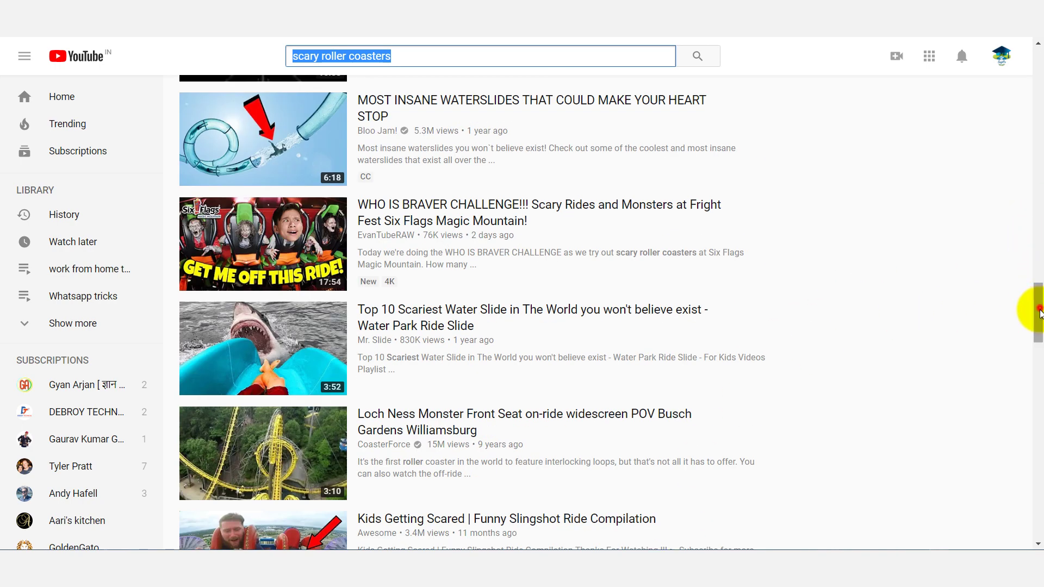
scroll(1040, 314, down, 1)
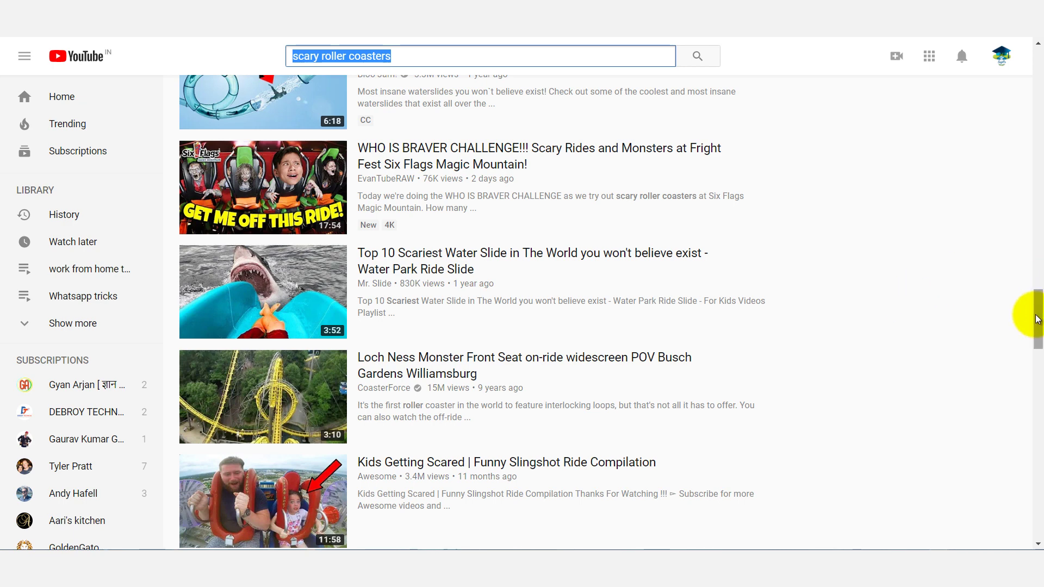
drag(1034, 315, 1034, 337)
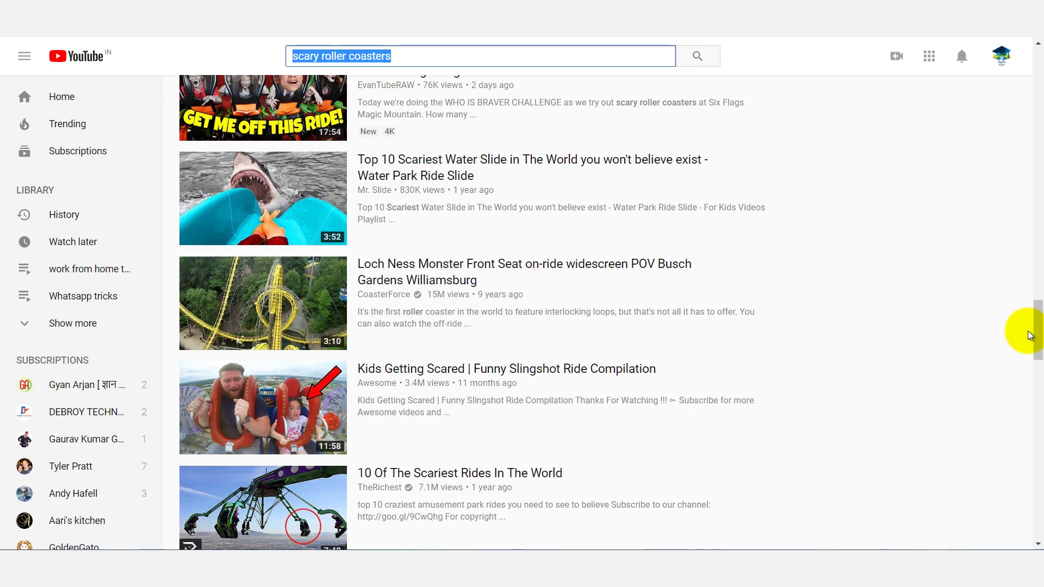
drag(1039, 315, 1040, 380)
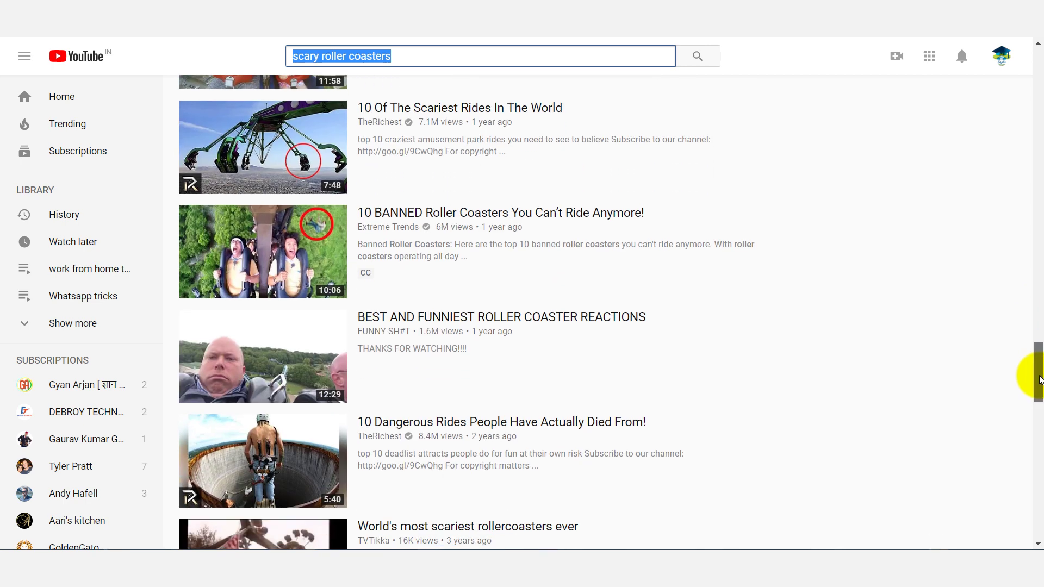
drag(1040, 380, 1041, 365)
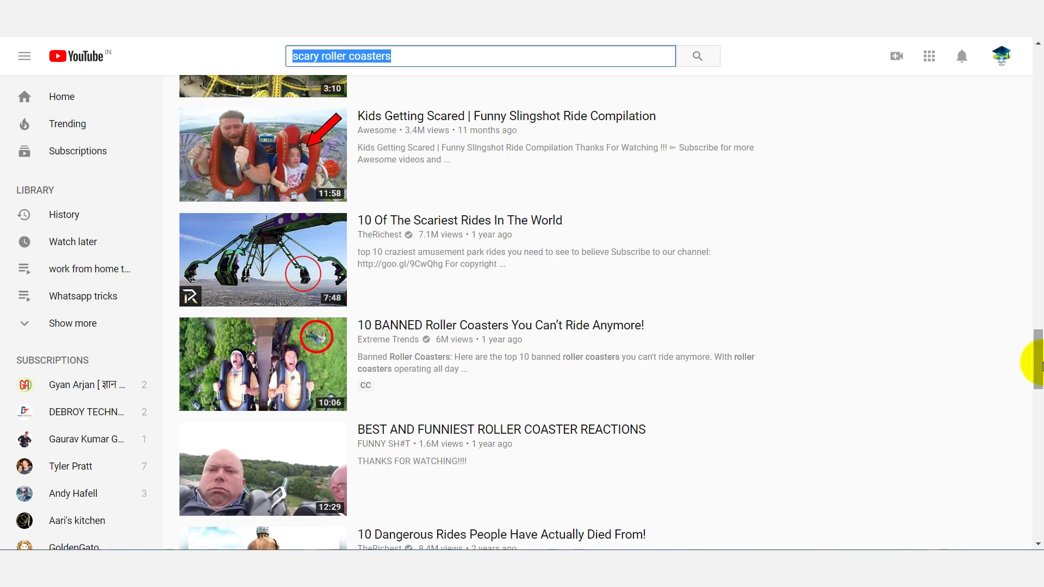
mouse_move(1041, 366)
mouse_down()
mouse_move(1029, 223)
mouse_move(1033, 329)
mouse_move(1022, 356)
mouse_up()
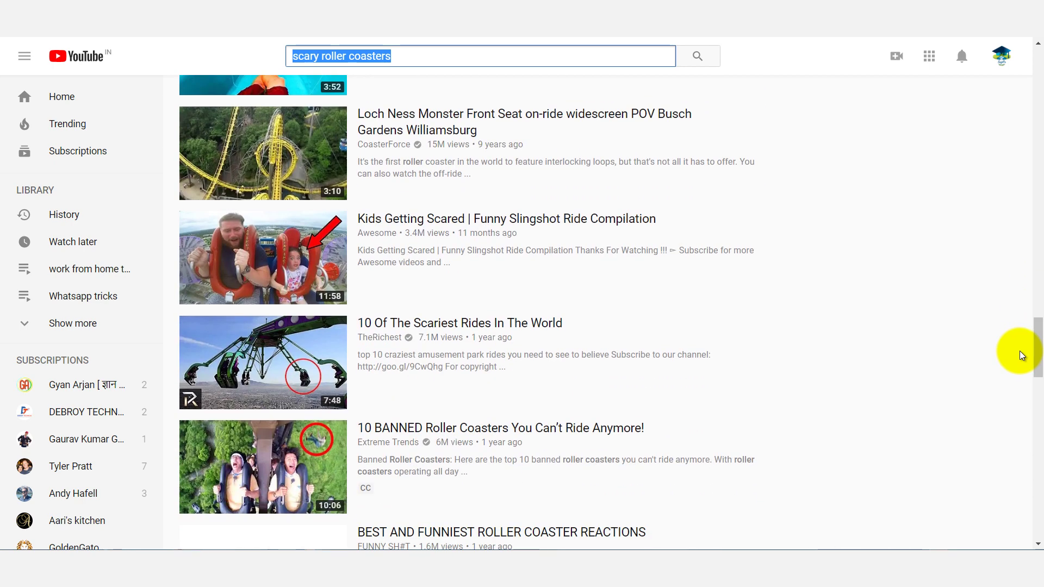